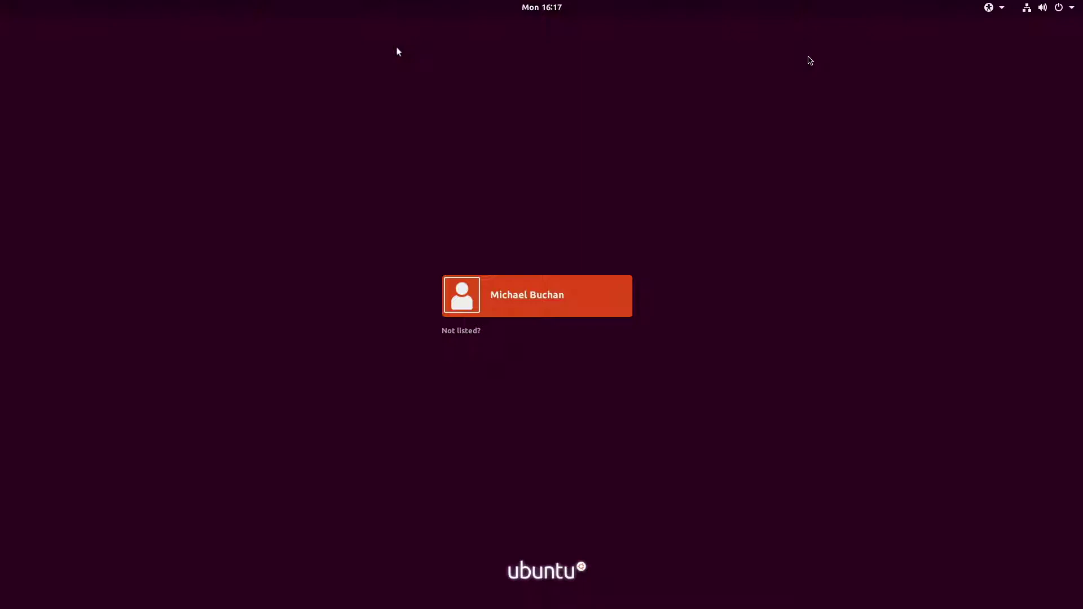
# - Select the user account on the GDM login screen and sign in with its password
pyautogui.press('Tab')
pyautogui.hotkey('shift', 'Tab')
pyautogui.press('Return')
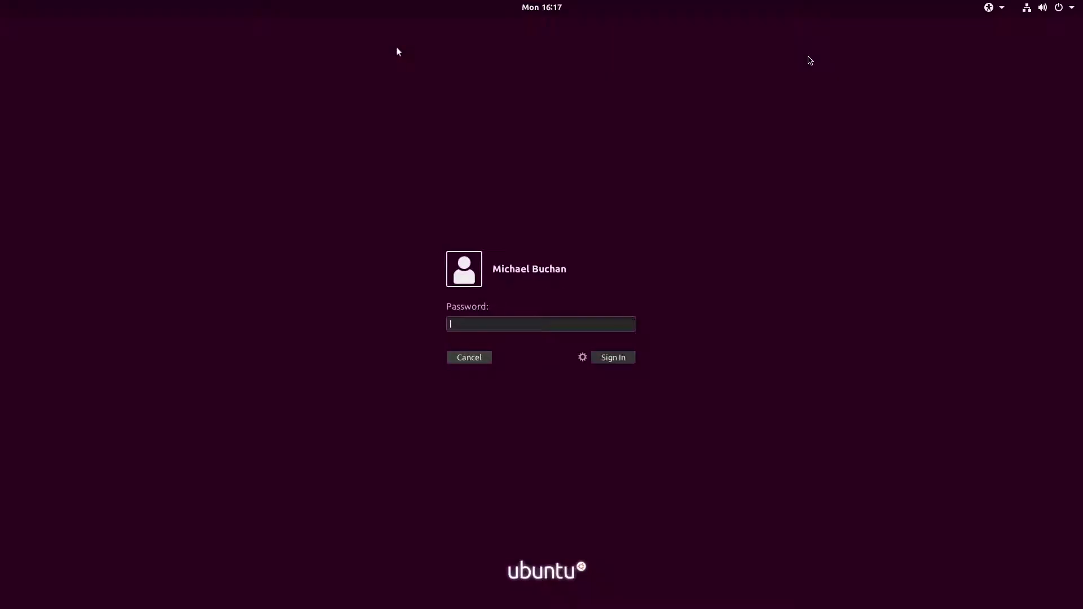
pyautogui.write('●●●●●●●●●')
pyautogui.press('Return')
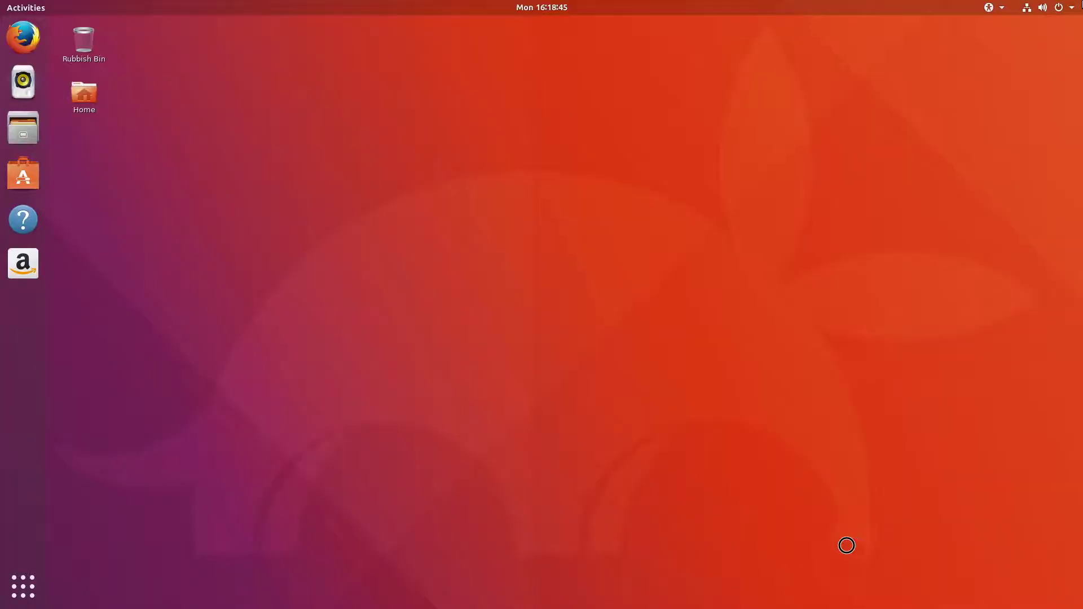
# - Open the top-bar system menu, inspect the accessibility menu's High Contrast option, then close it
pyautogui.click(1082, 4)
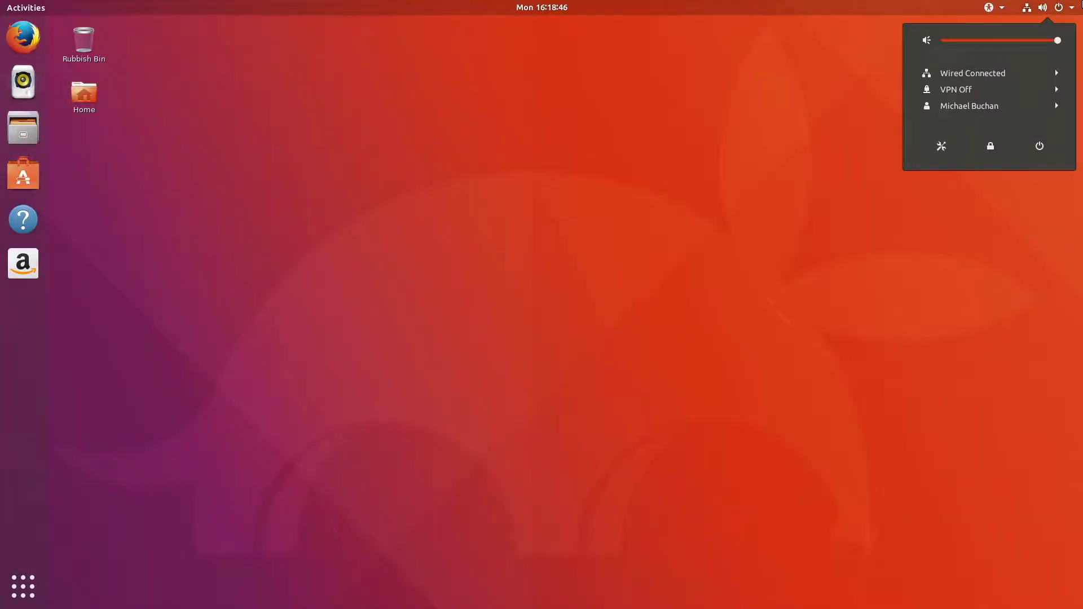
pyautogui.press('Left')
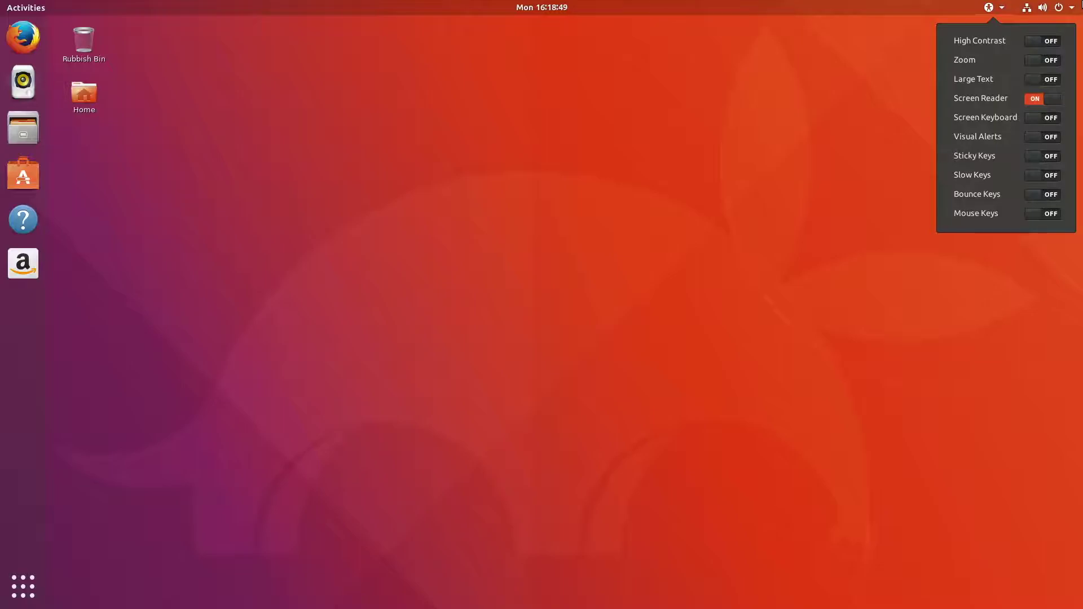
pyautogui.press('Down')
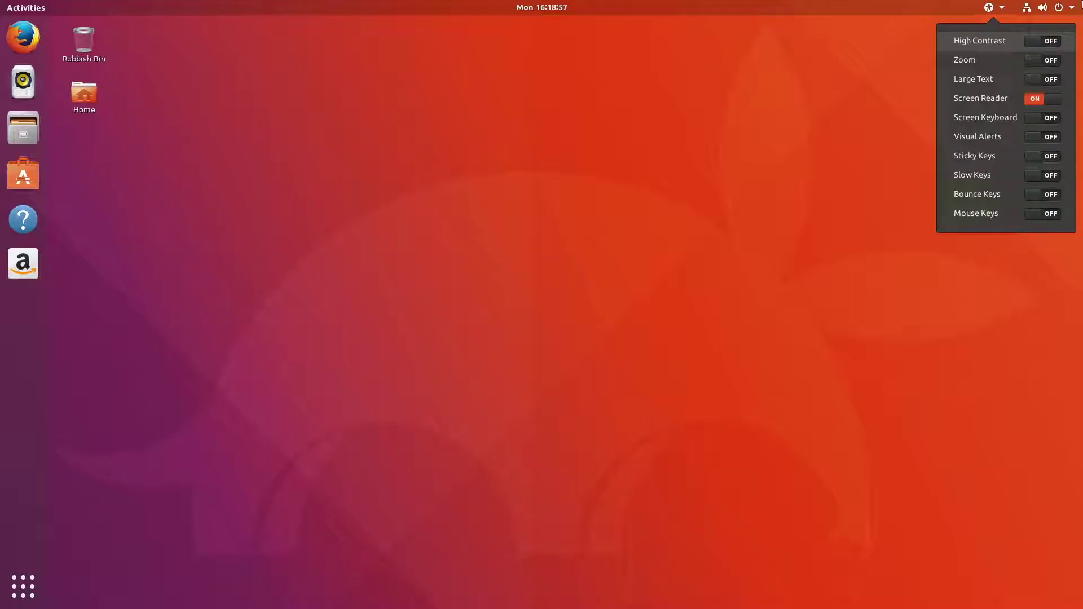
pyautogui.press('Right')
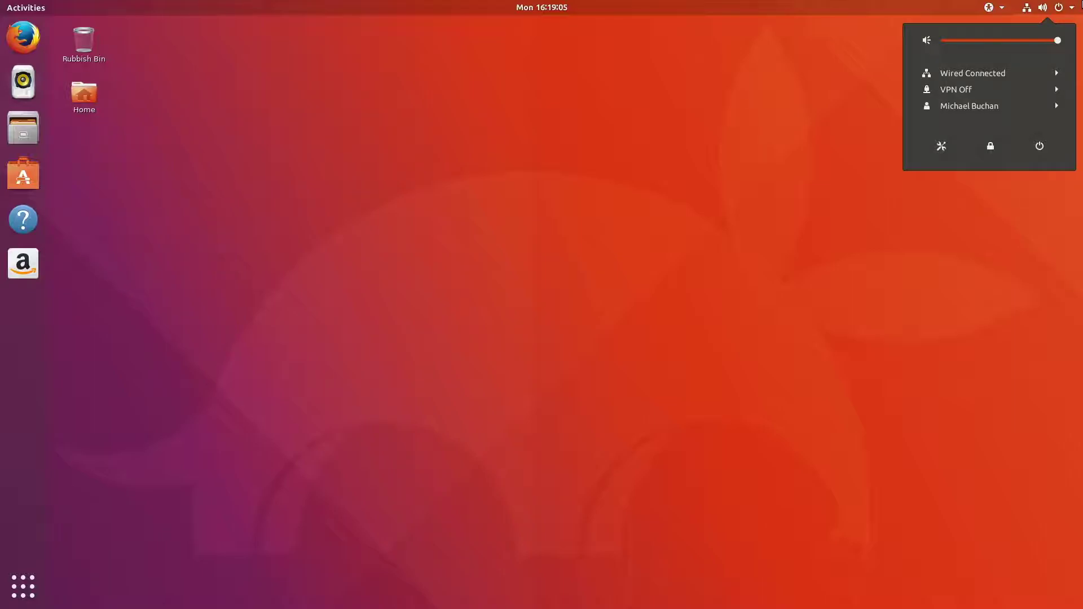
pyautogui.press('Escape')
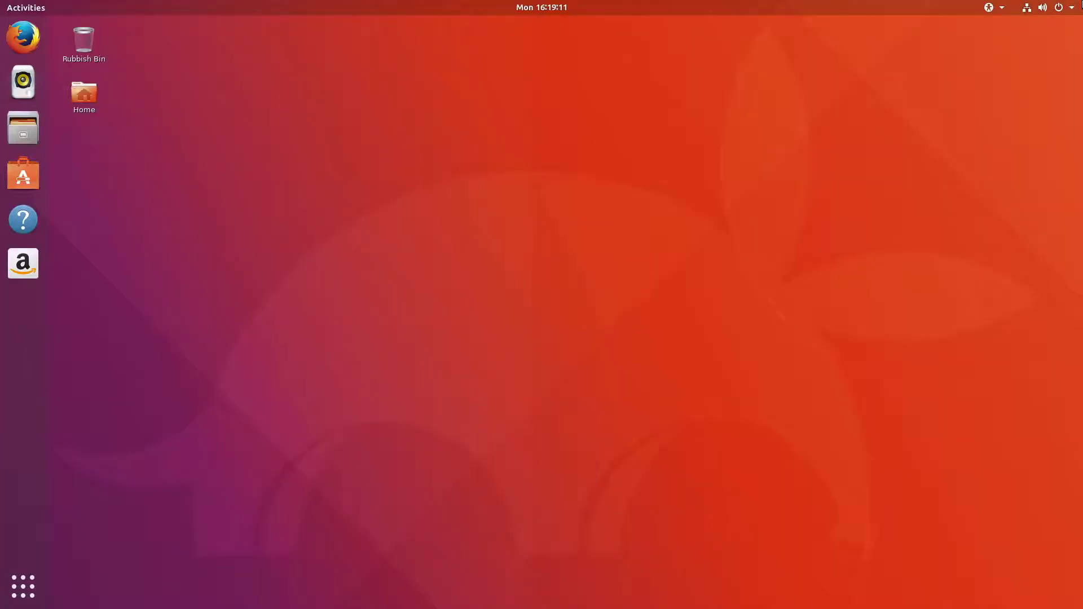
# - Reopen the system status menu and move focus past volume, network and lock to the Settings button
pyautogui.click(1081, 3)
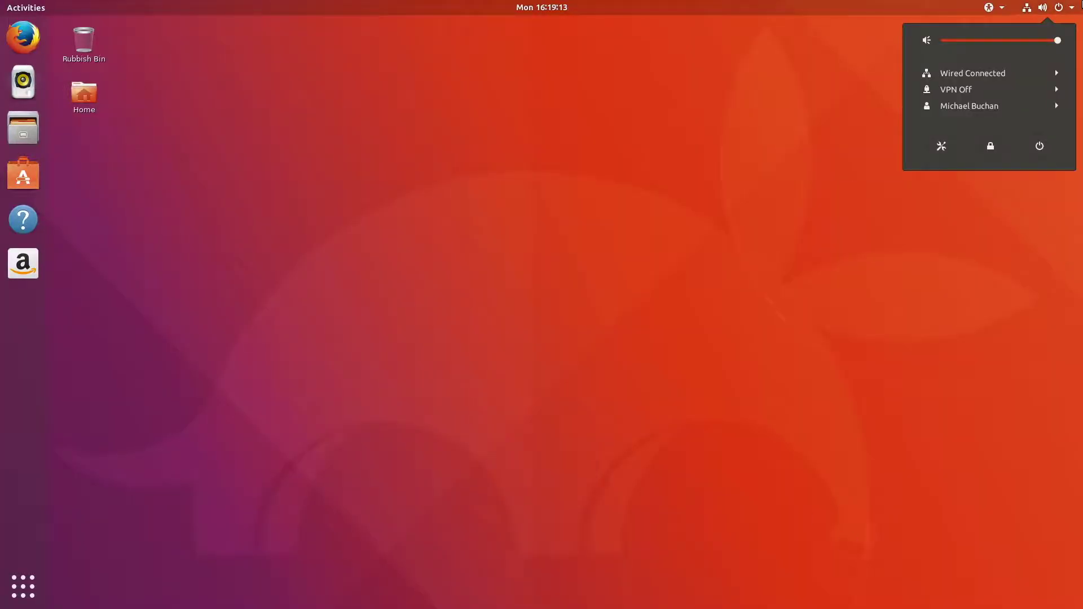
pyautogui.press('Down')
pyautogui.press('Down')
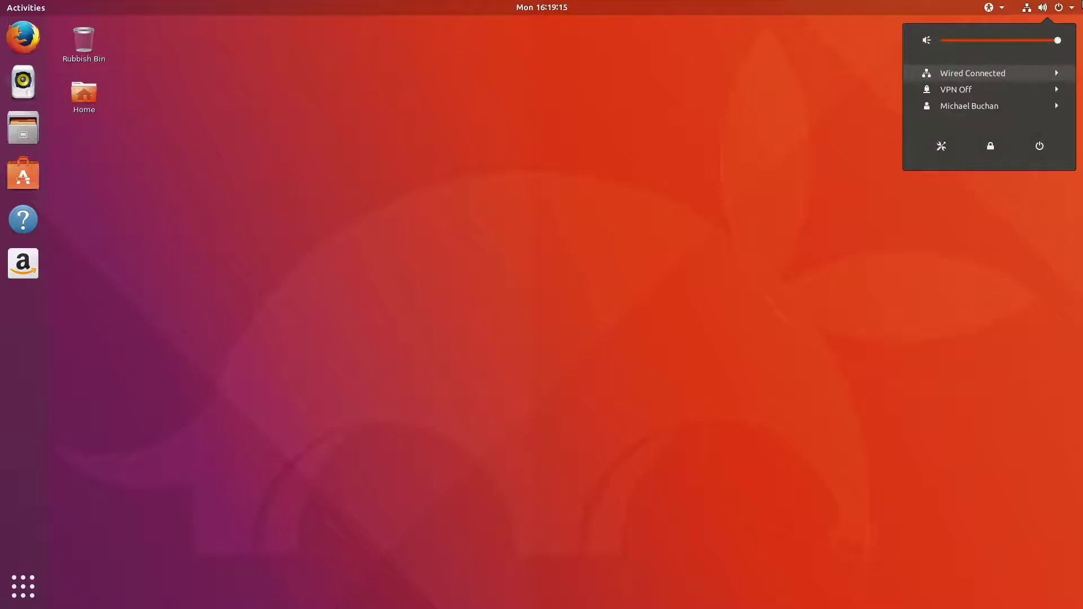
pyautogui.press('Down')
pyautogui.press('Down')
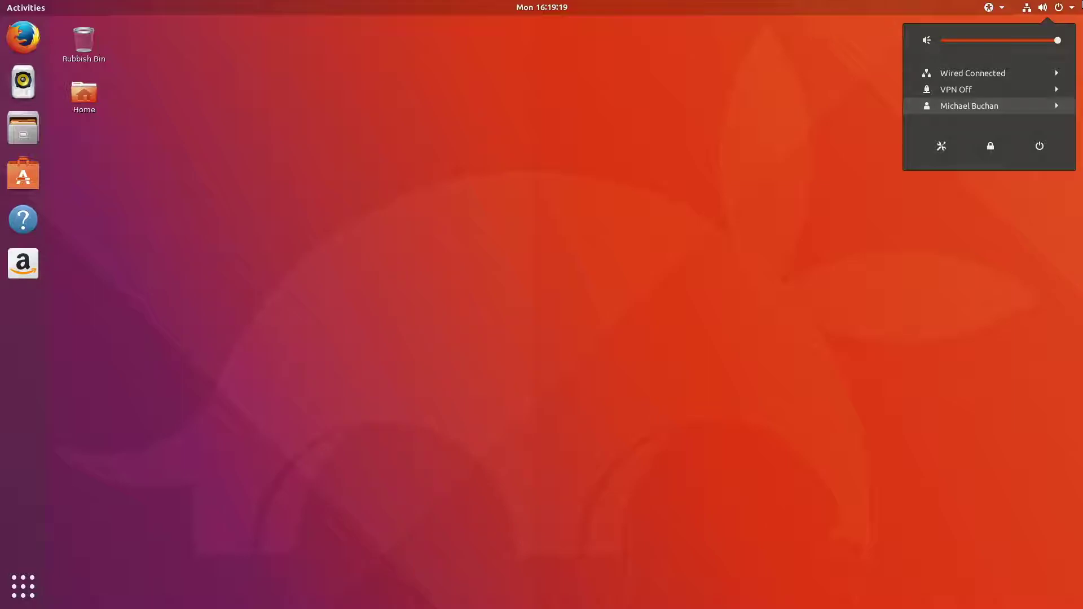
pyautogui.press('Down')
pyautogui.press('Left')
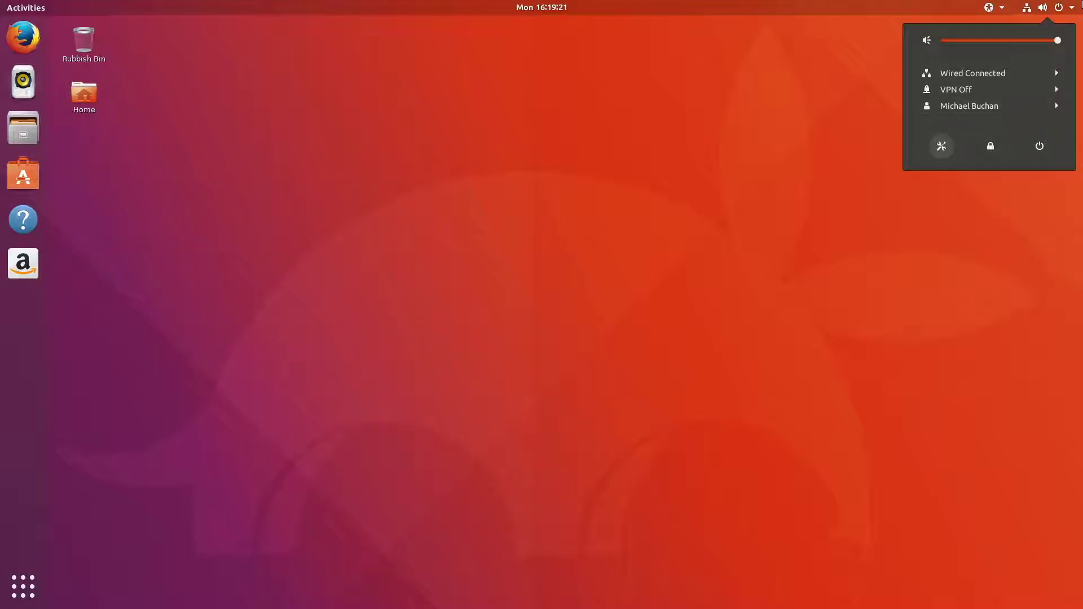
# - Launch GNOME Settings and move down the sidebar to the Universal Access page
pyautogui.press('Return')
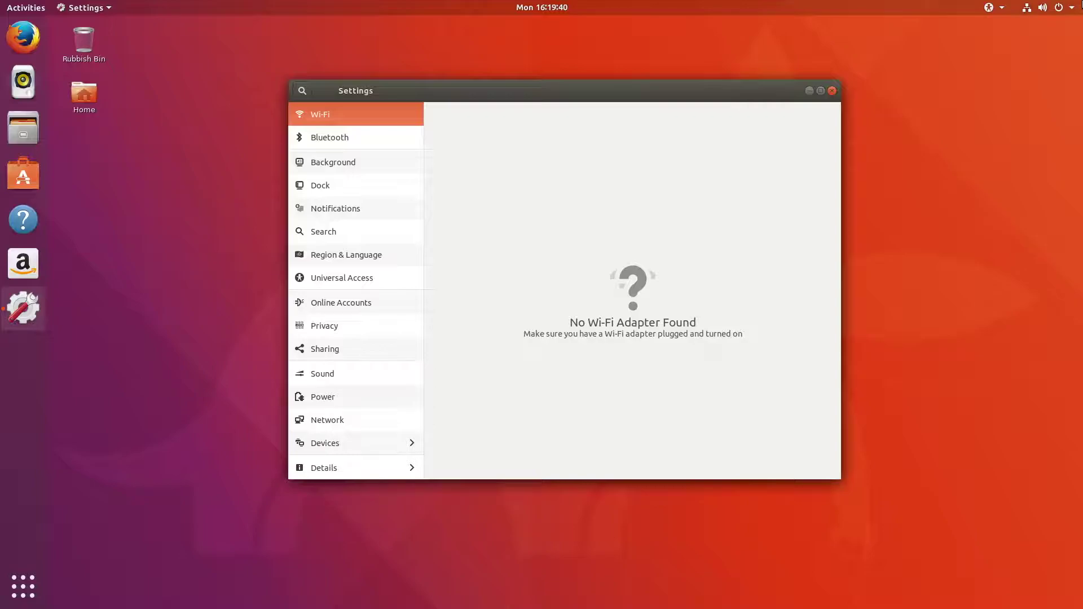
pyautogui.press('Down')
pyautogui.press('Down')
pyautogui.press('Down')
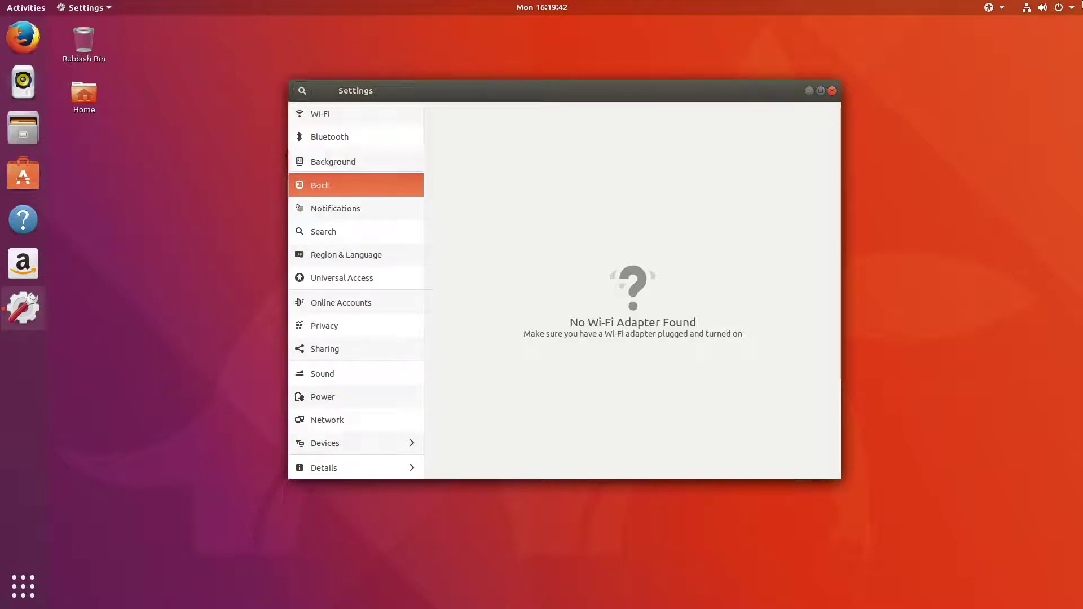
pyautogui.press('Down')
pyautogui.press('Down')
pyautogui.press('Down')
pyautogui.press('Down')
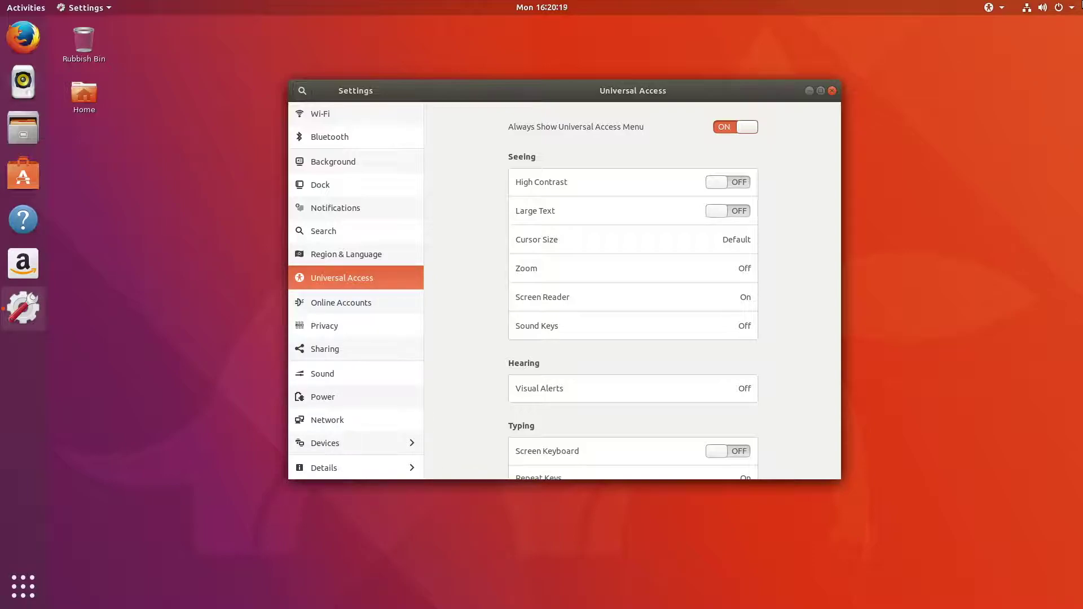
# - Check the accessibility menu's Zoom option via Ctrl+Alt+Tab, then close the menu unchanged
pyautogui.hotkey('ctrl', 'alt', 'Tab')
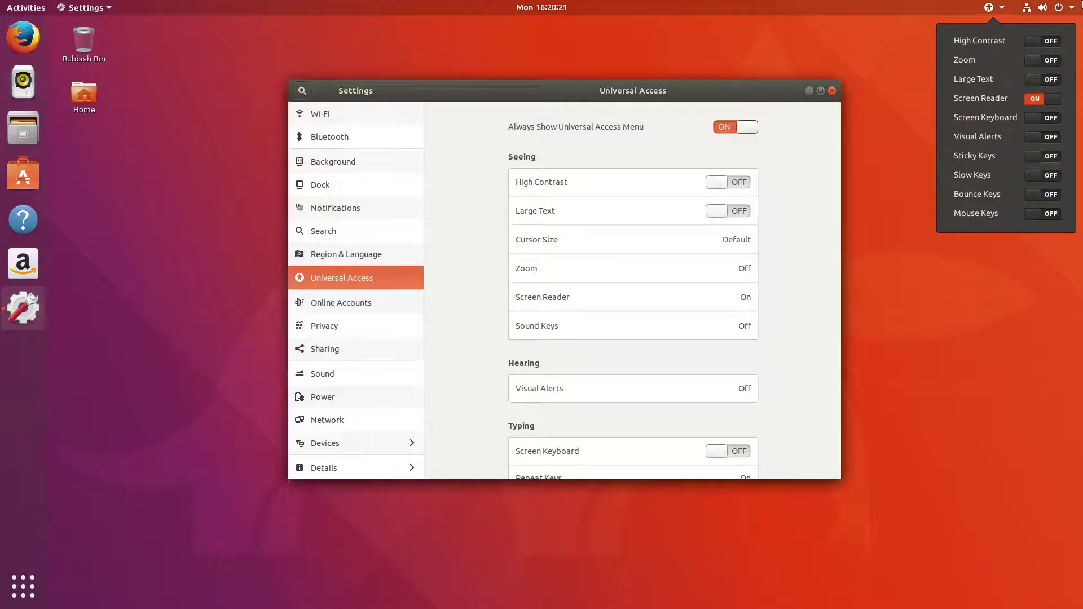
pyautogui.press('Down')
pyautogui.press('Down')
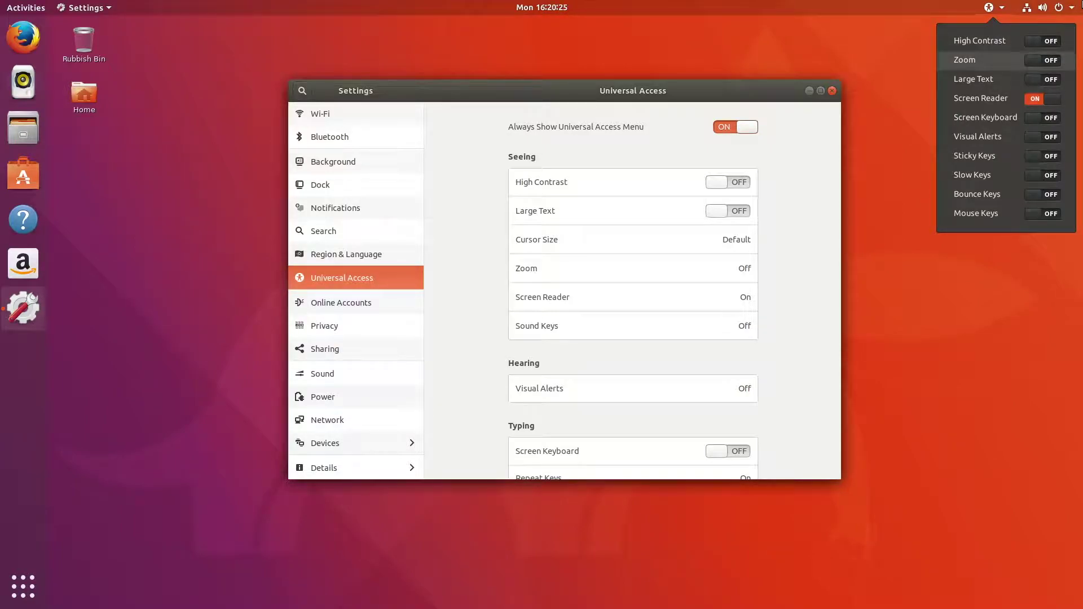
pyautogui.press('Escape')
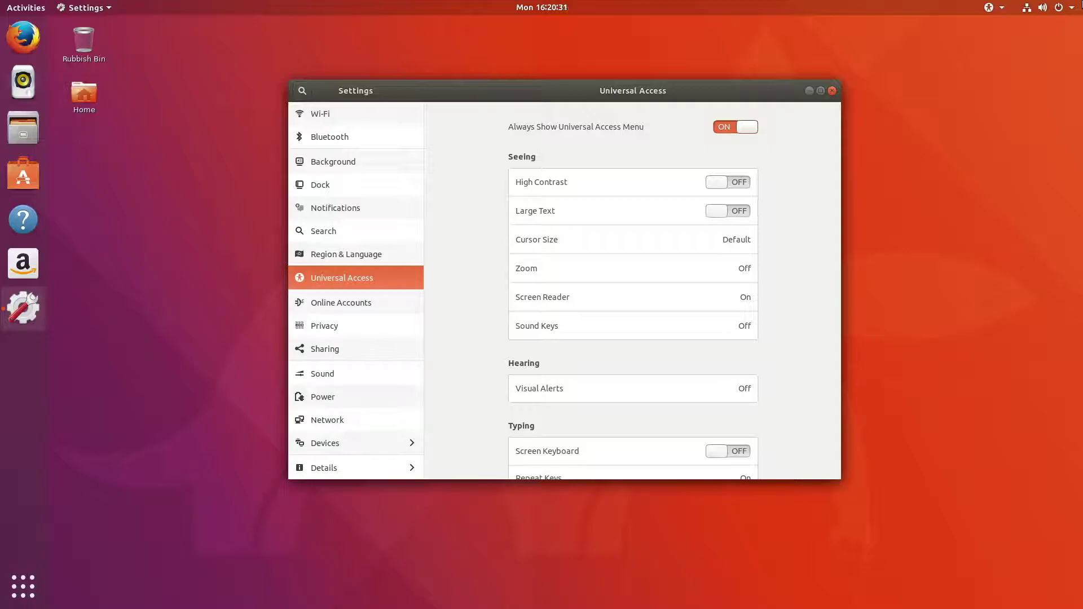
# - Switch High Contrast on, toggle it off and back on, then focus the Large Text switch
pyautogui.press('space')
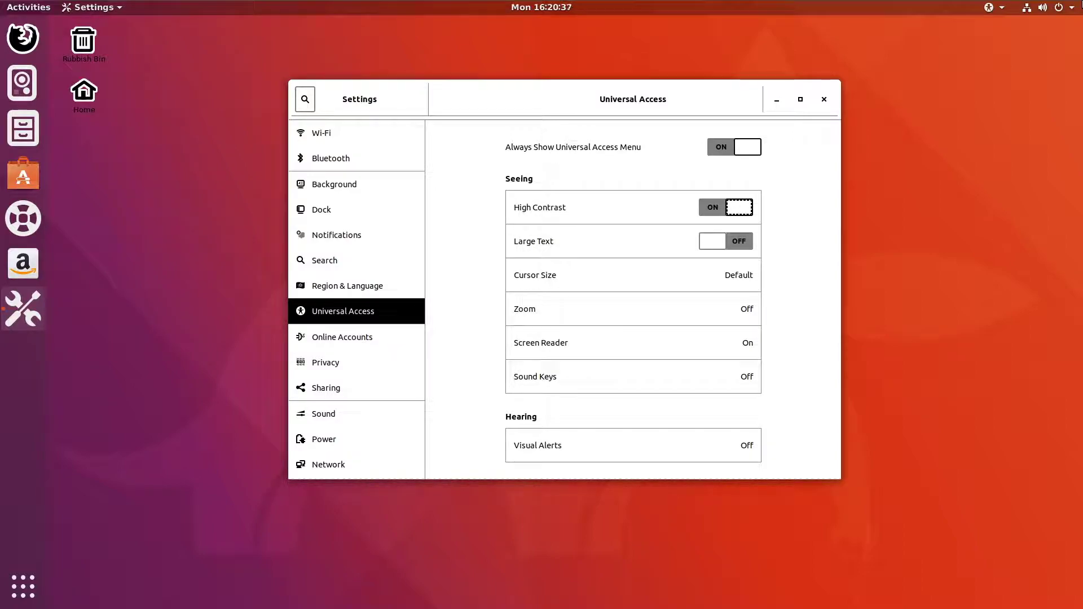
pyautogui.hotkey('shift', 'Tab')
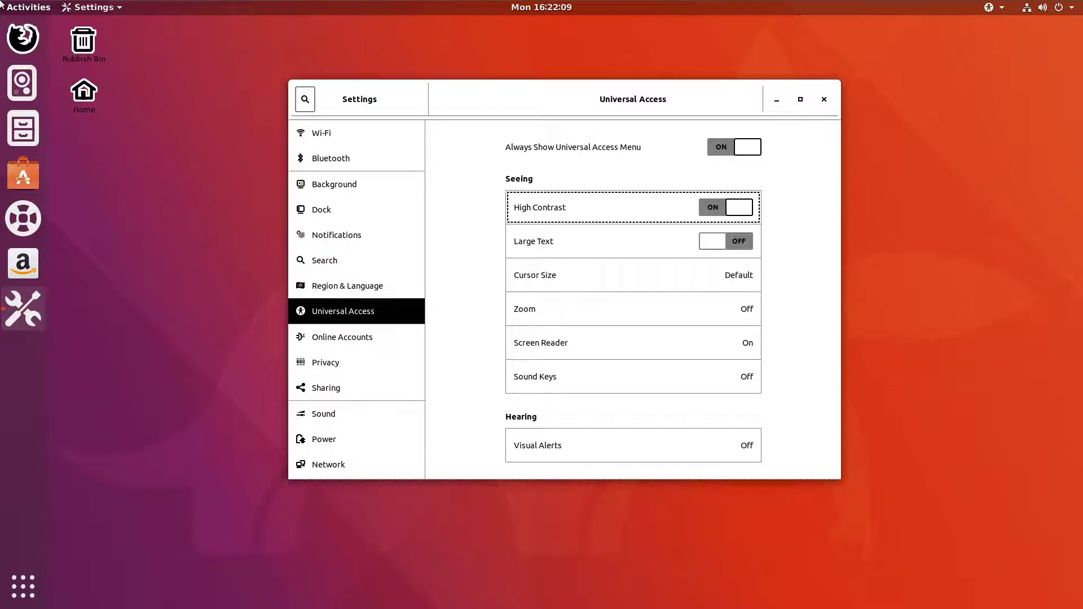
pyautogui.press('Tab')
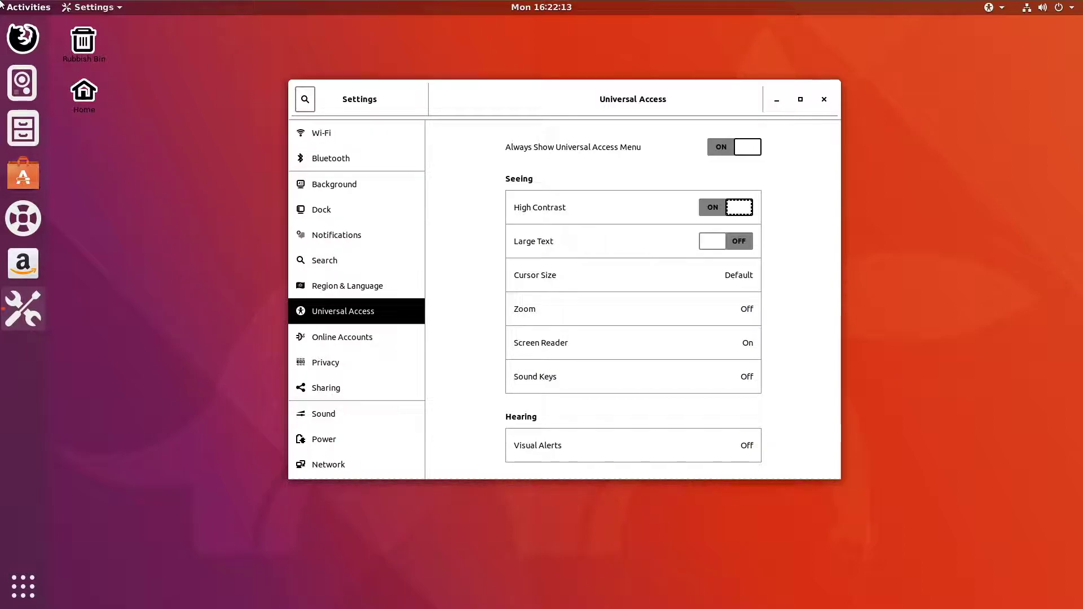
pyautogui.press('space')
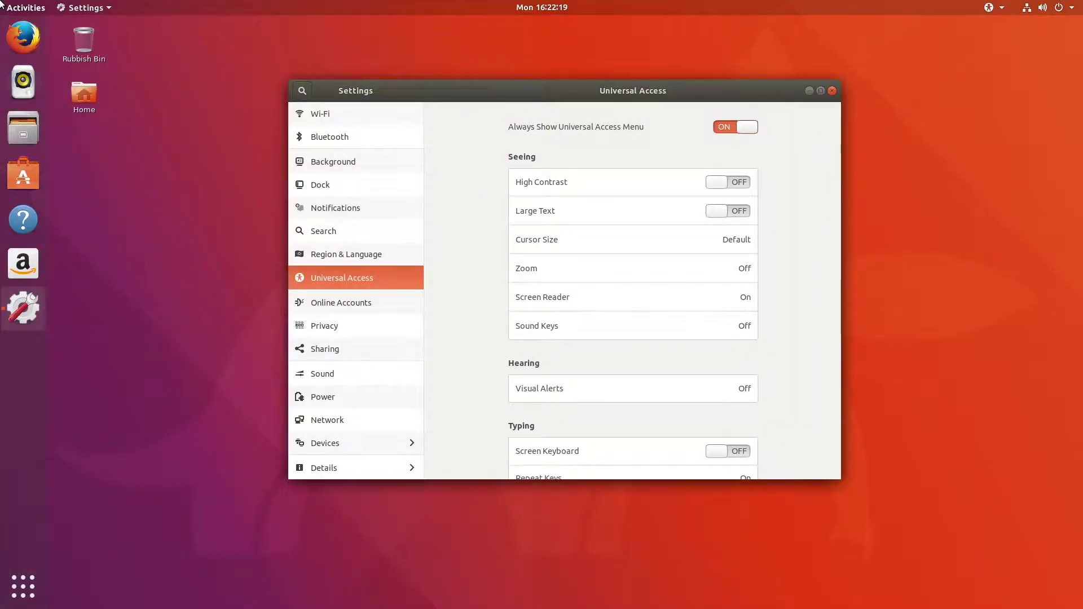
pyautogui.press('space')
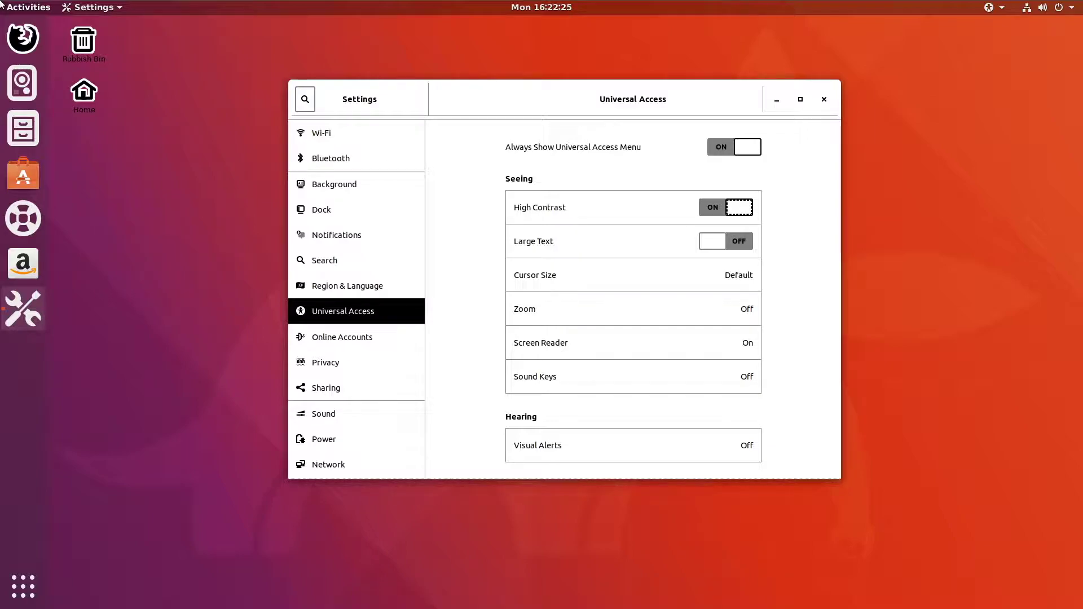
pyautogui.press('Down')
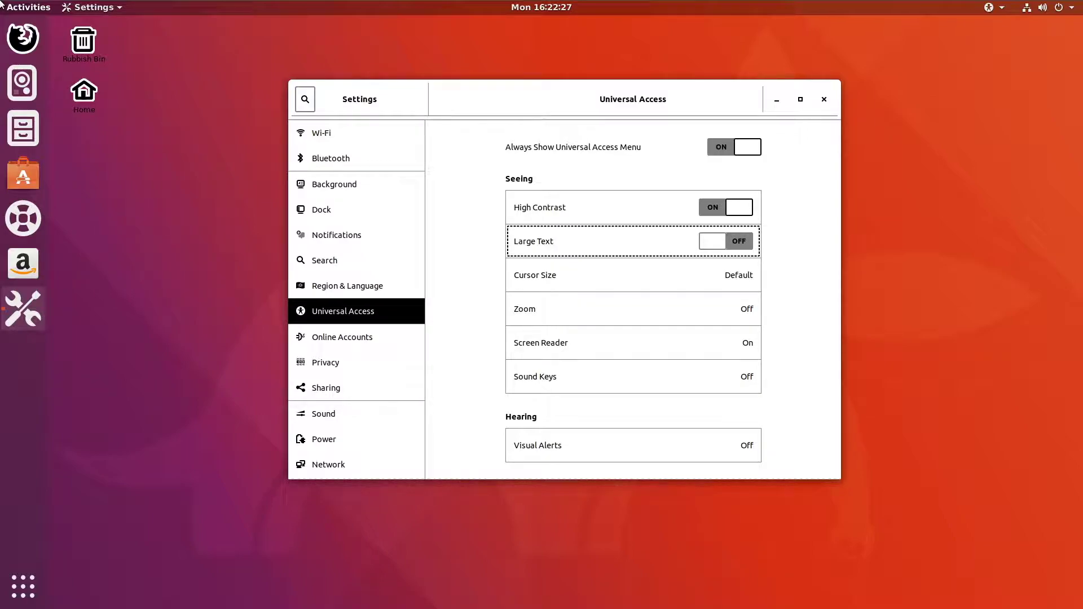
pyautogui.press('Up')
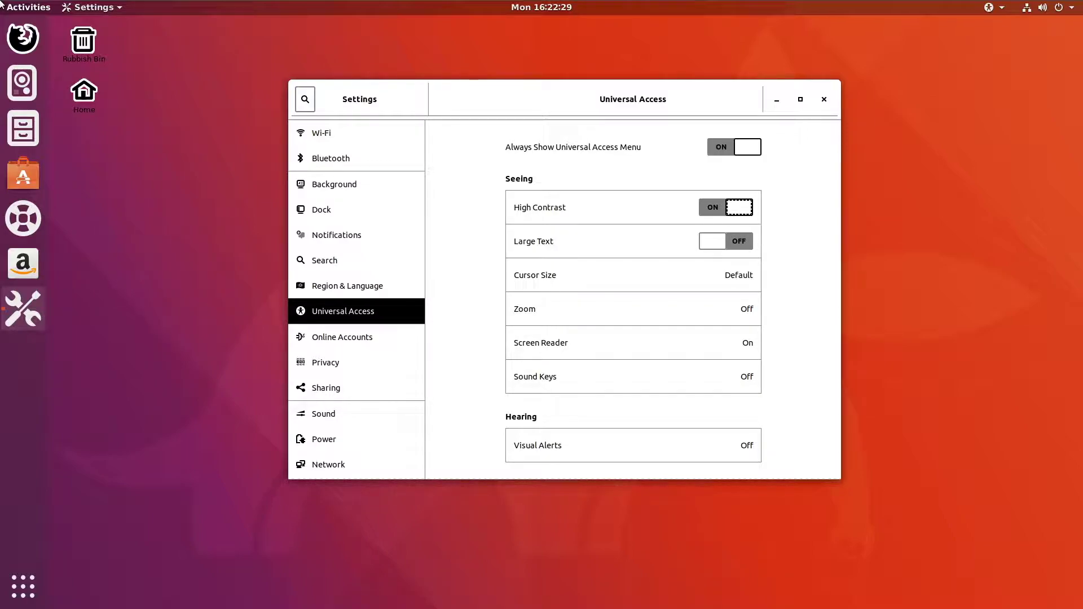
pyautogui.press('Down')
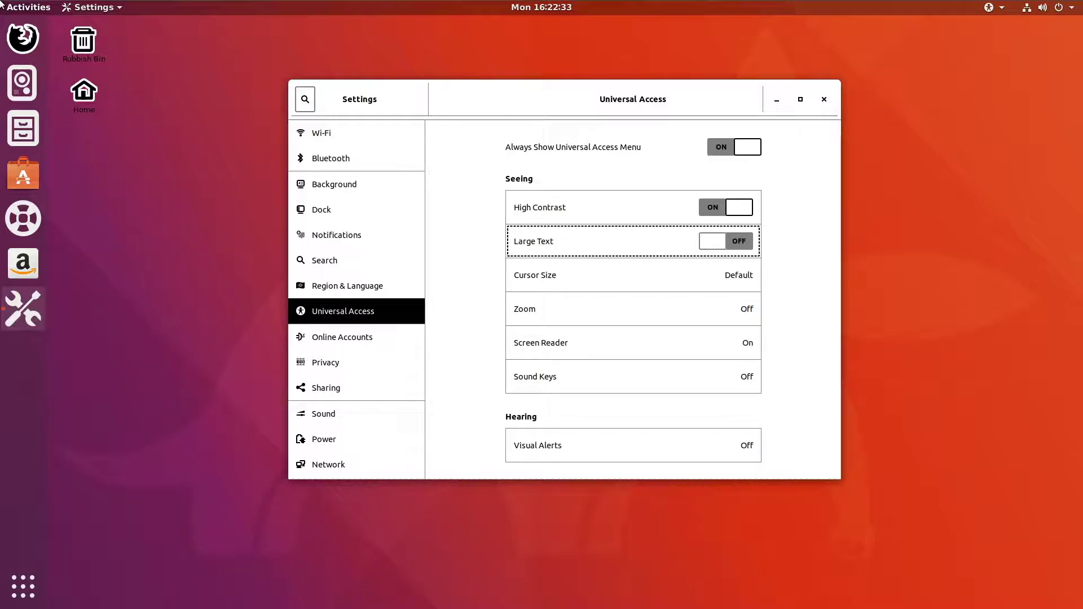
pyautogui.press('Tab')
# - Turn Large Text on, then open the Cursor Size dialog from the Universal Access list
pyautogui.press('space')
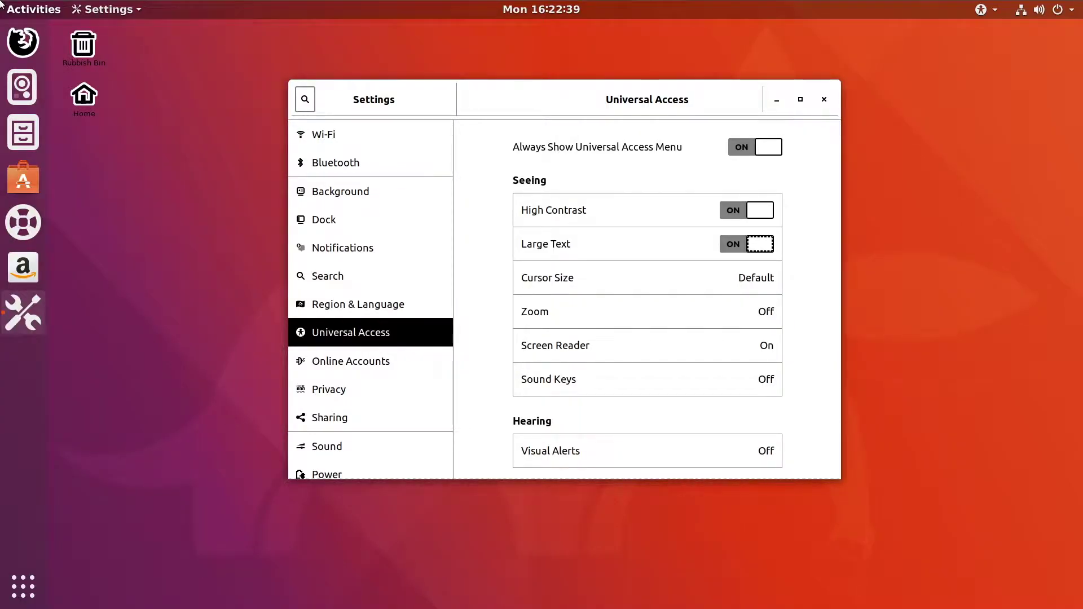
pyautogui.press('Down')
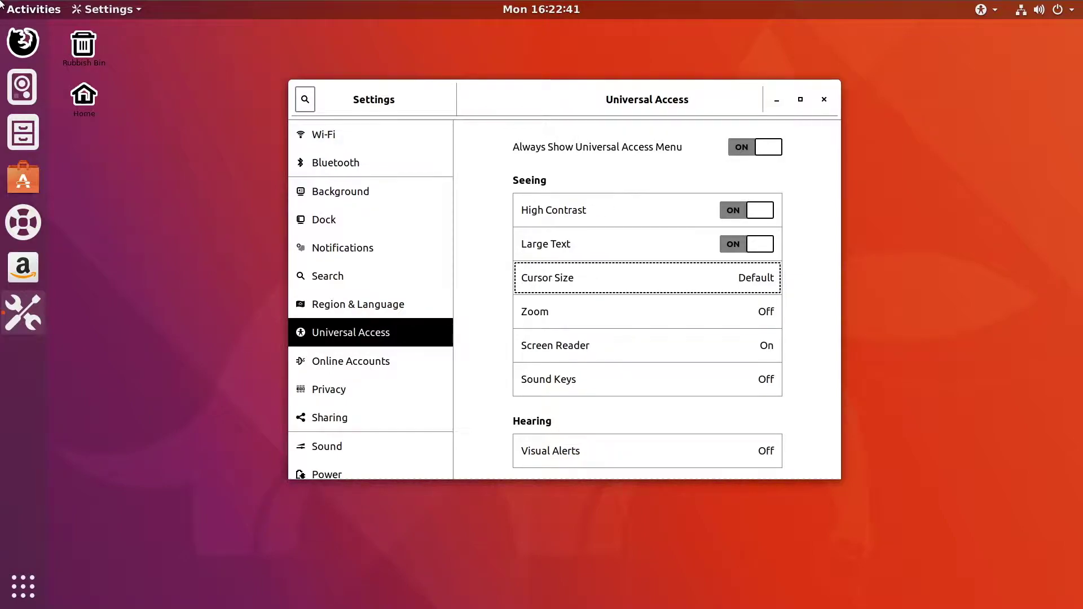
pyautogui.press('Down')
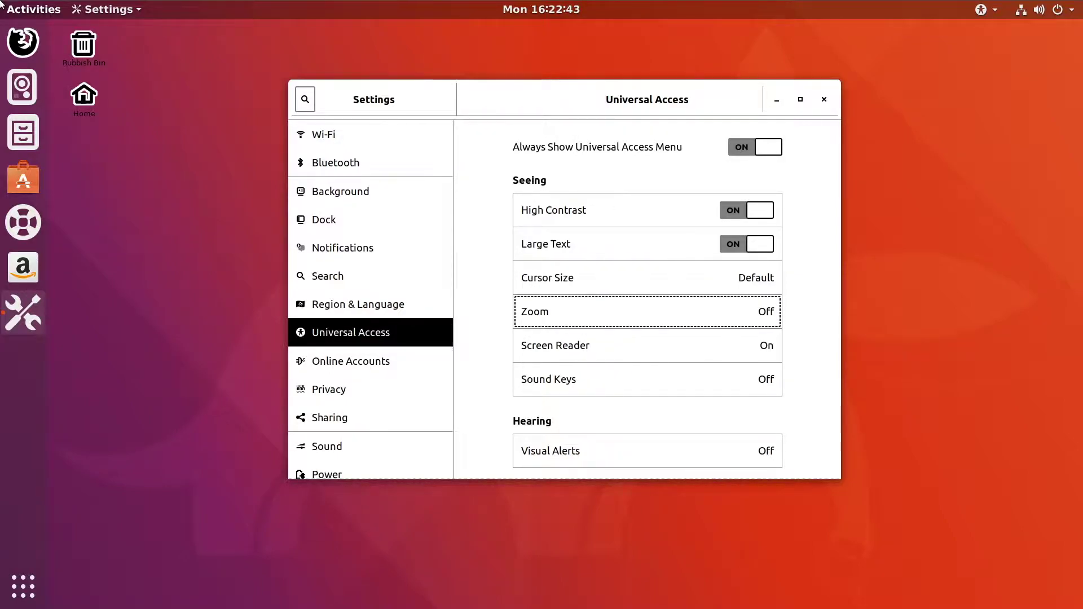
pyautogui.press('Down')
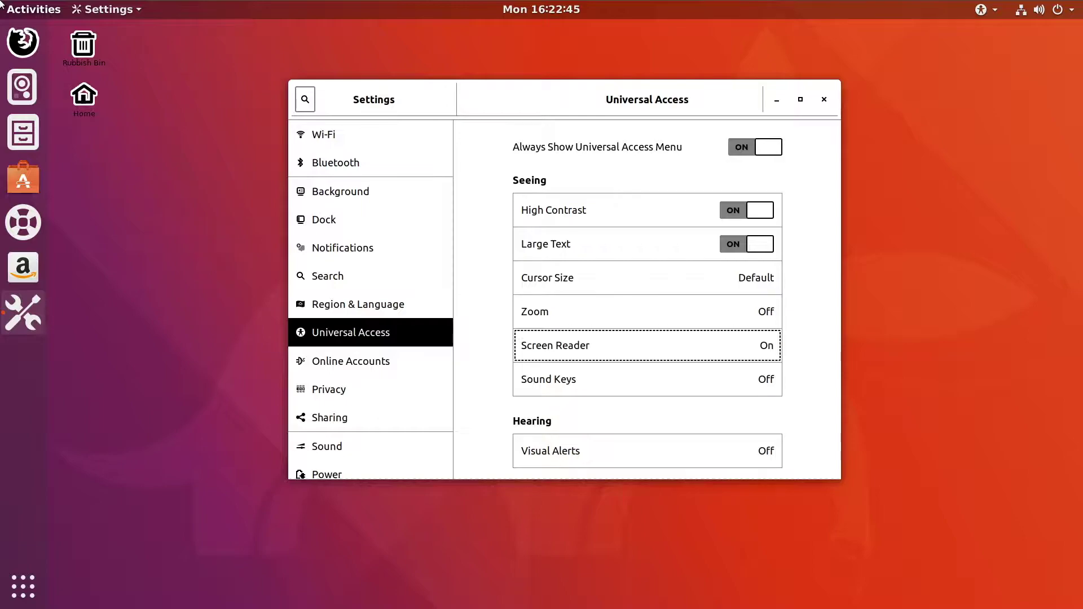
pyautogui.press('Up')
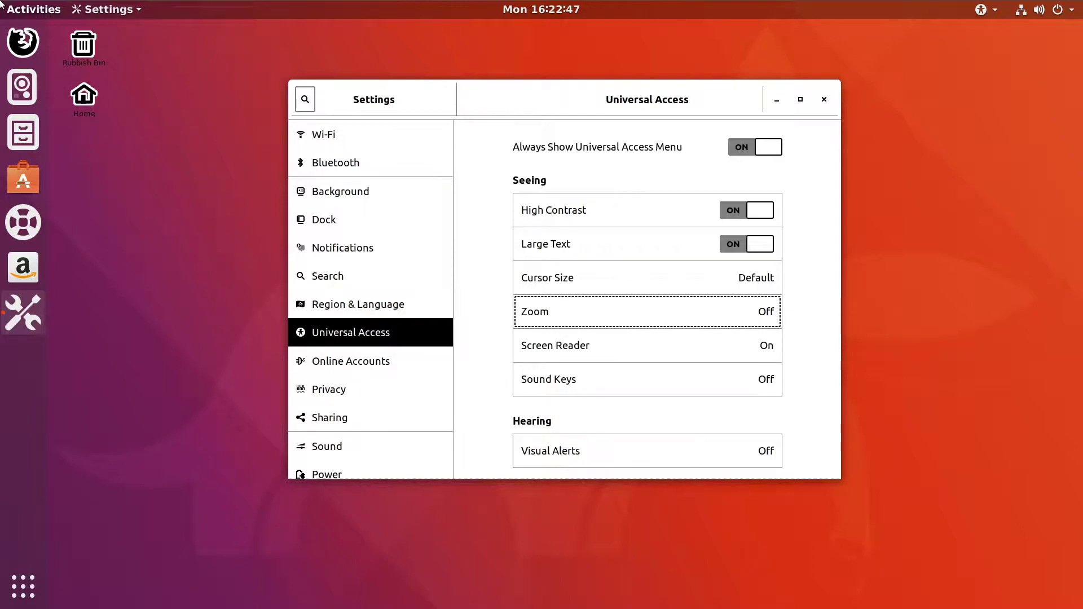
pyautogui.press('Up')
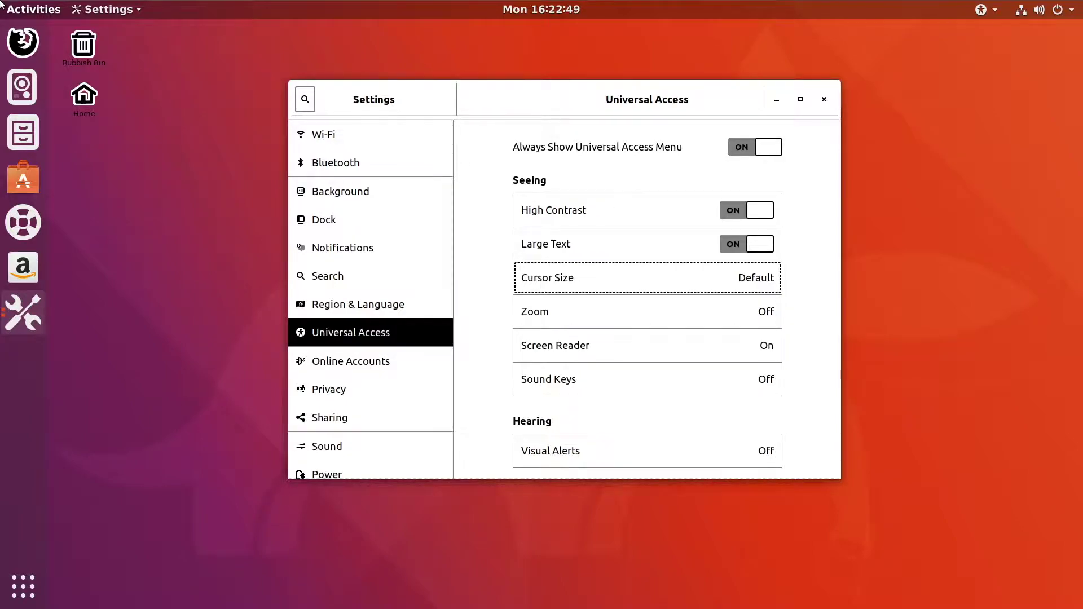
pyautogui.press('Return')
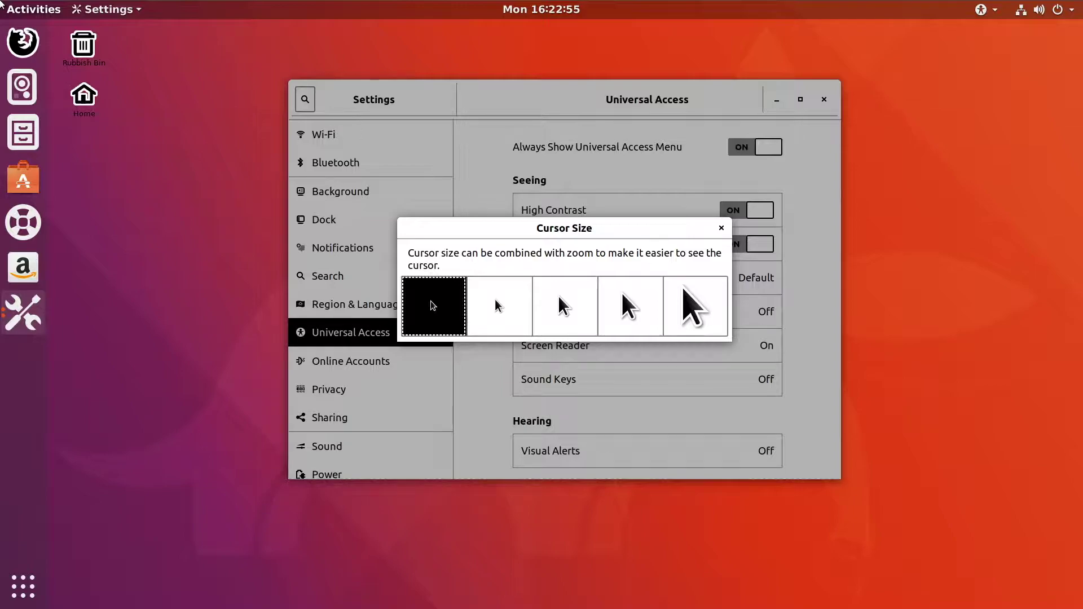
# - Pick the fifth, largest cursor size tile and close the Cursor Size dialog
pyautogui.press('Right')
pyautogui.press('Left')
pyautogui.press('Right')
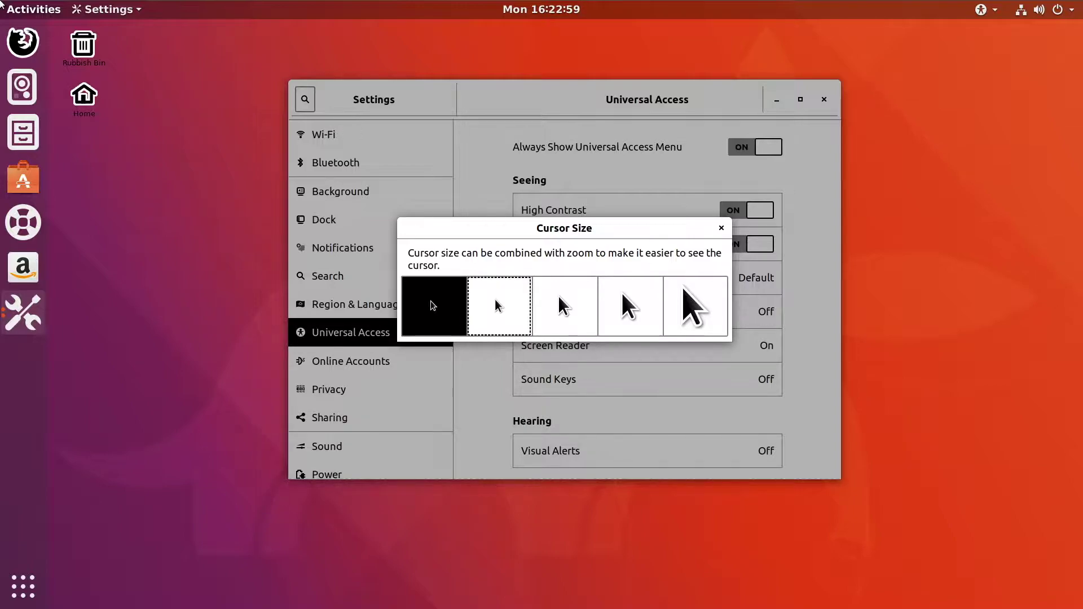
pyautogui.press('Right')
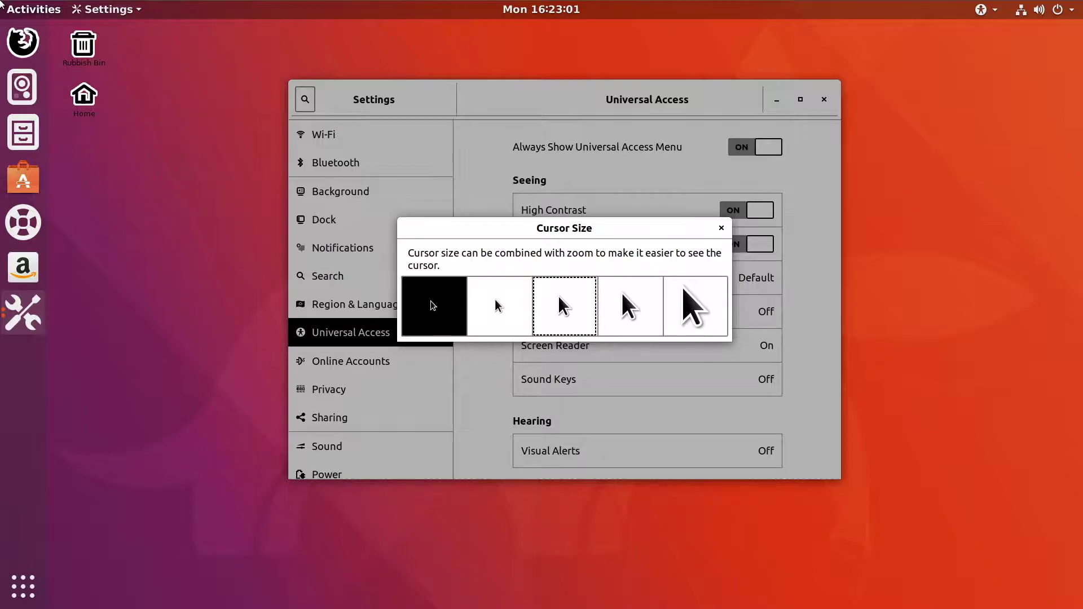
pyautogui.press('Right')
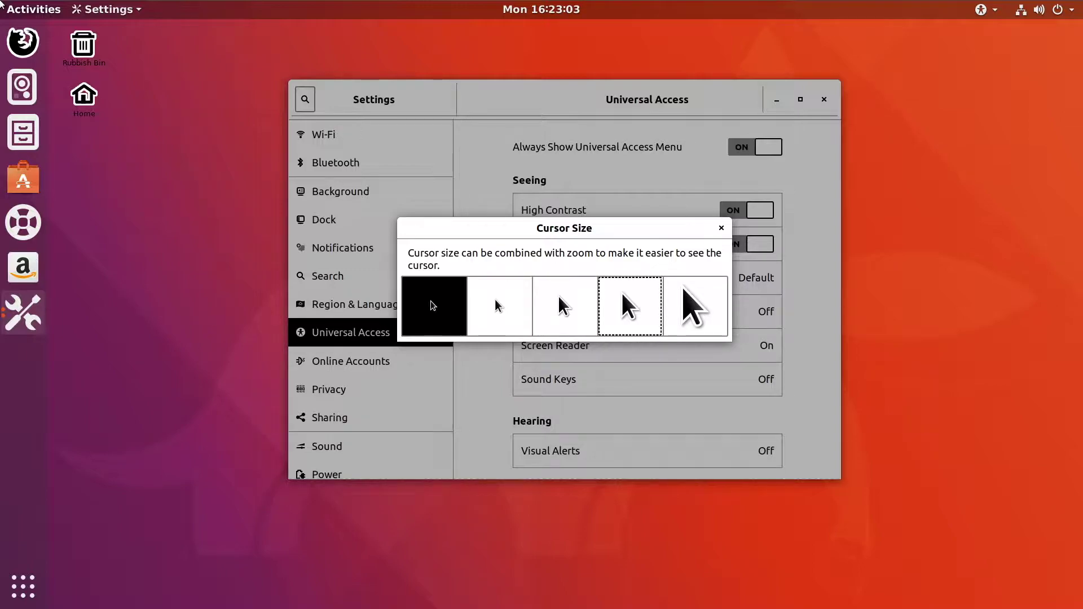
pyautogui.press('Right')
pyautogui.press('Right')
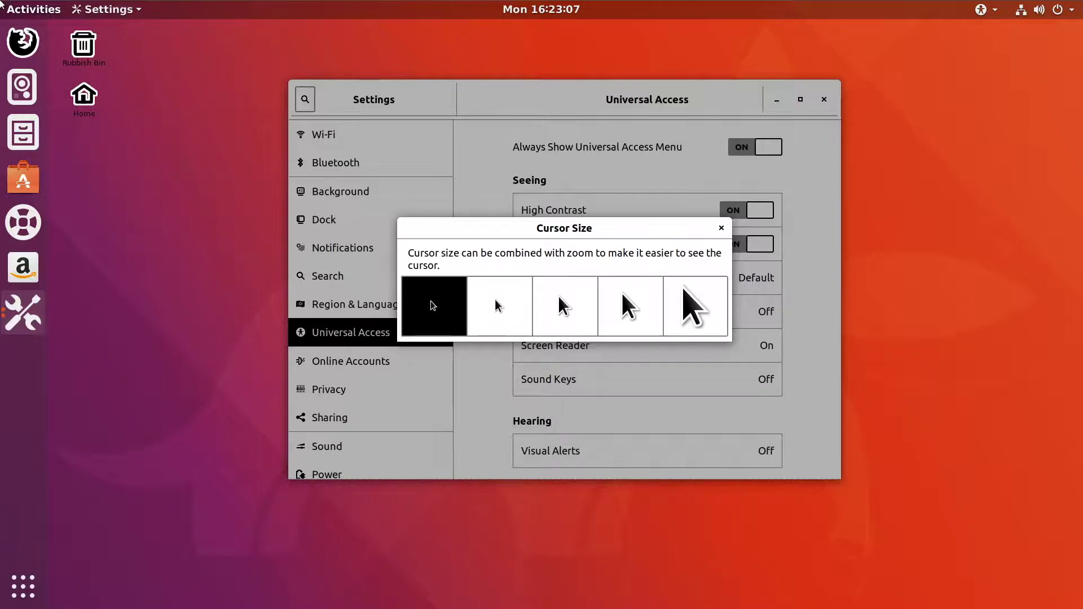
pyautogui.press('space')
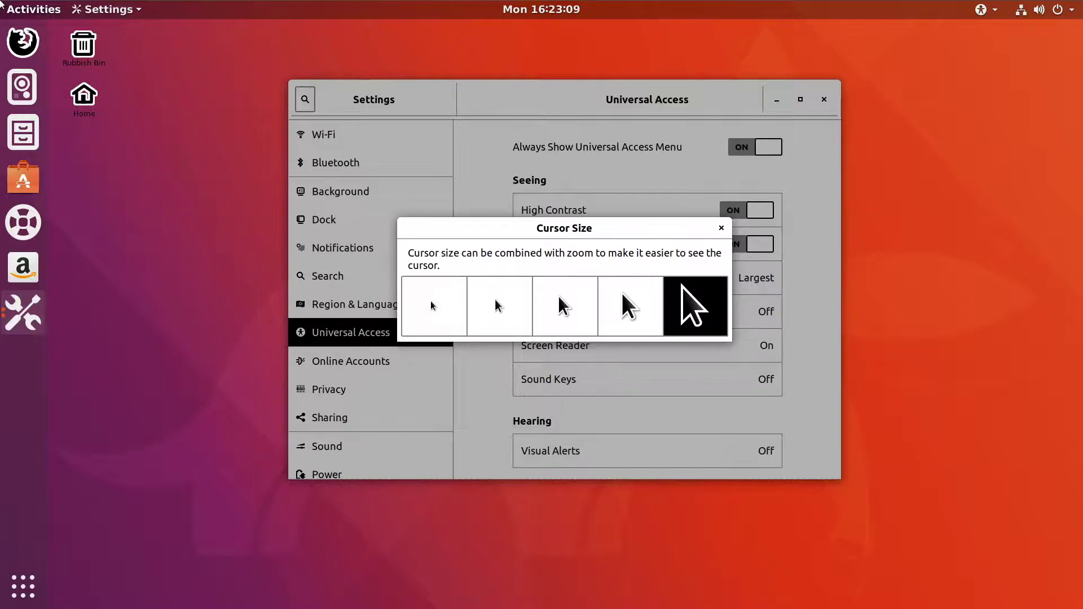
pyautogui.press('Escape')
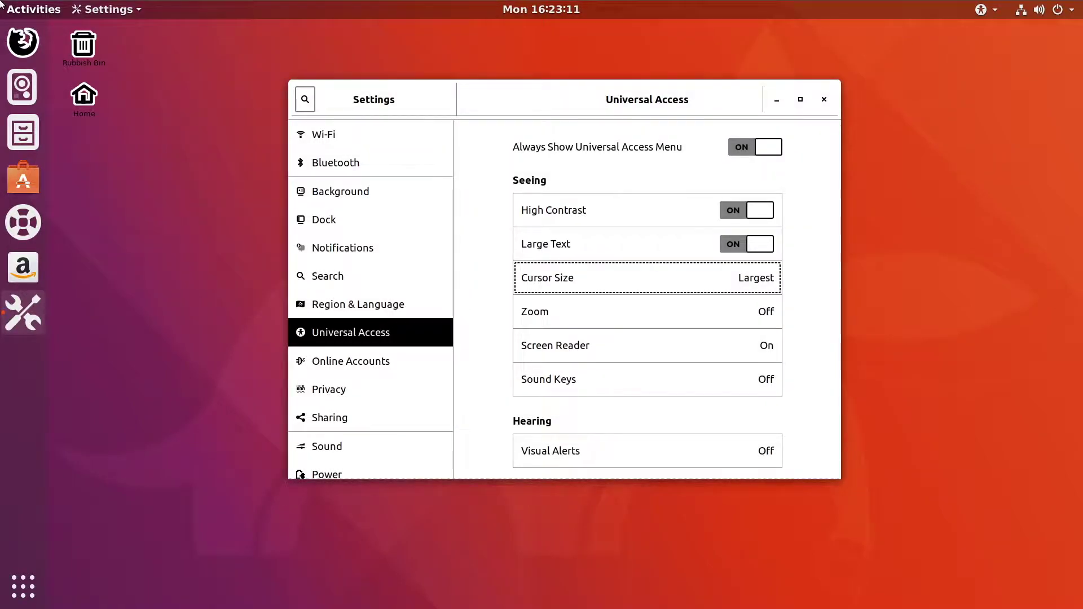
pyautogui.press('Down')
pyautogui.press('Up')
pyautogui.press('Down')
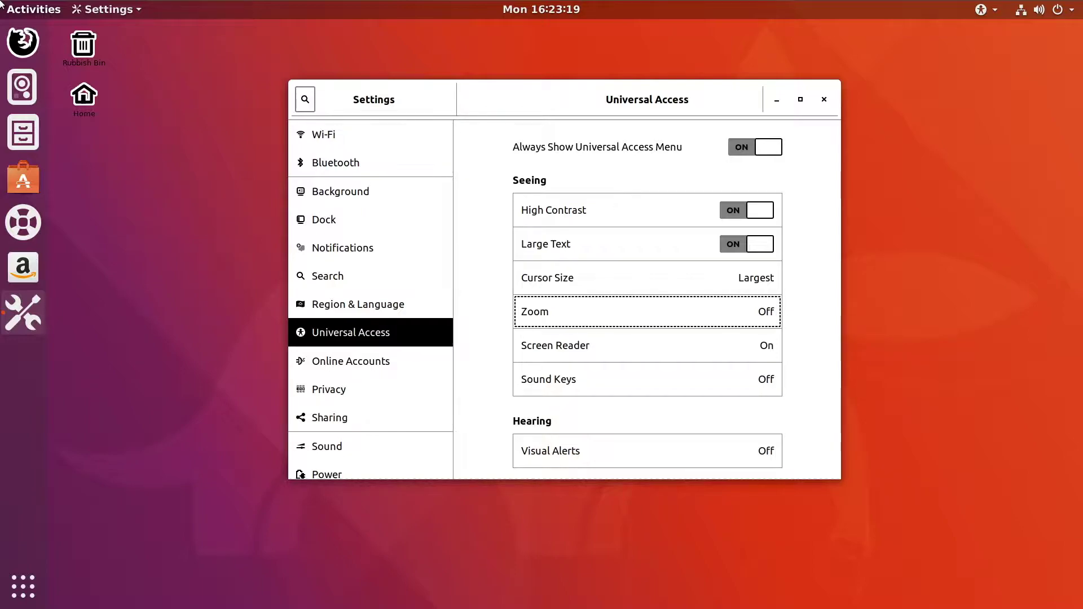
pyautogui.press('Return')
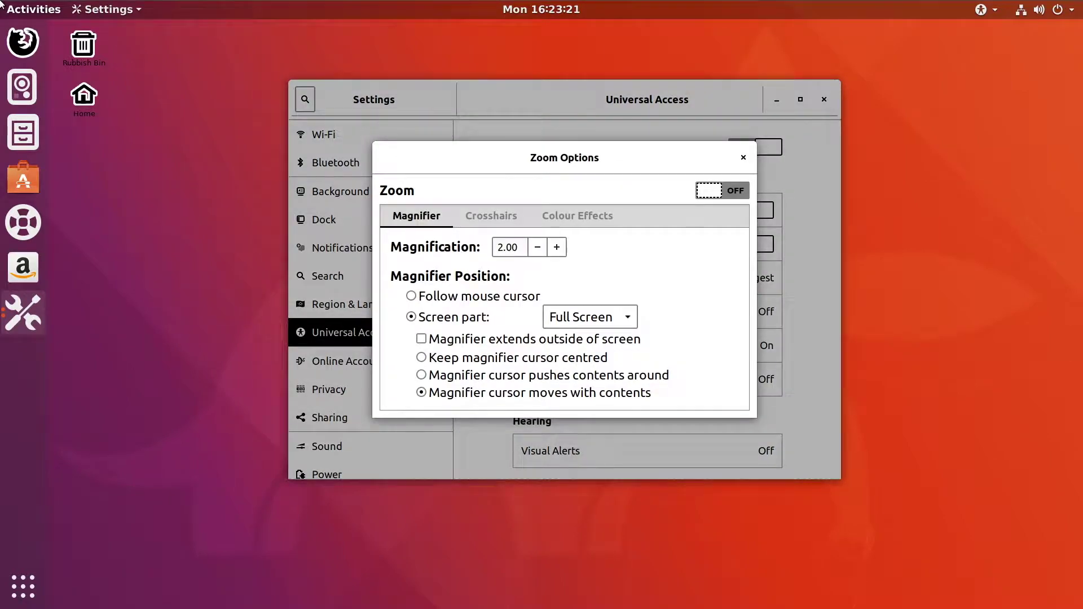
pyautogui.press('Tab')
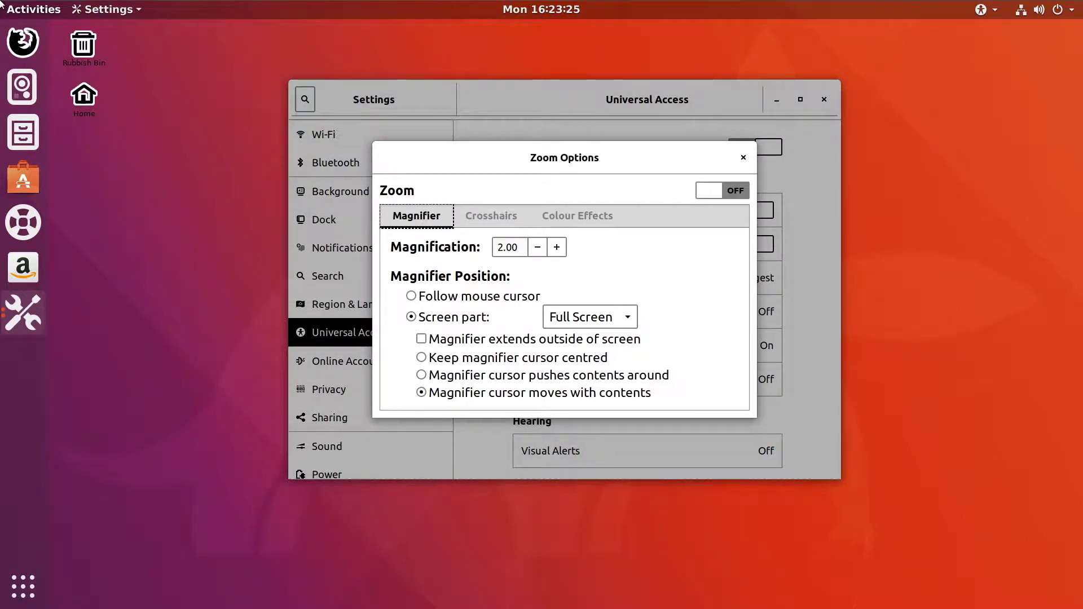
pyautogui.press('Tab')
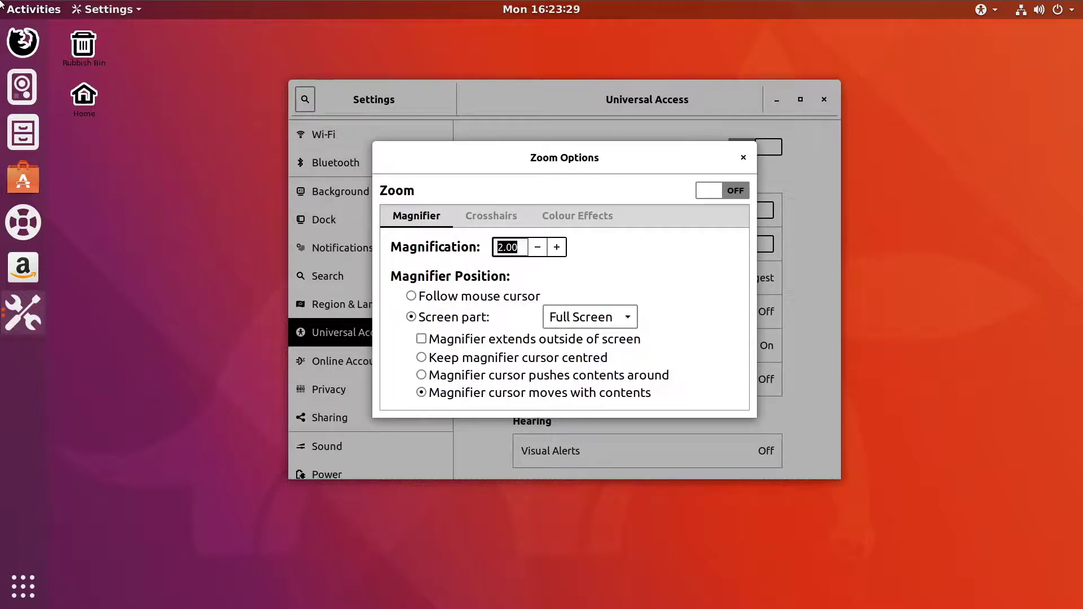
pyautogui.press('Tab')
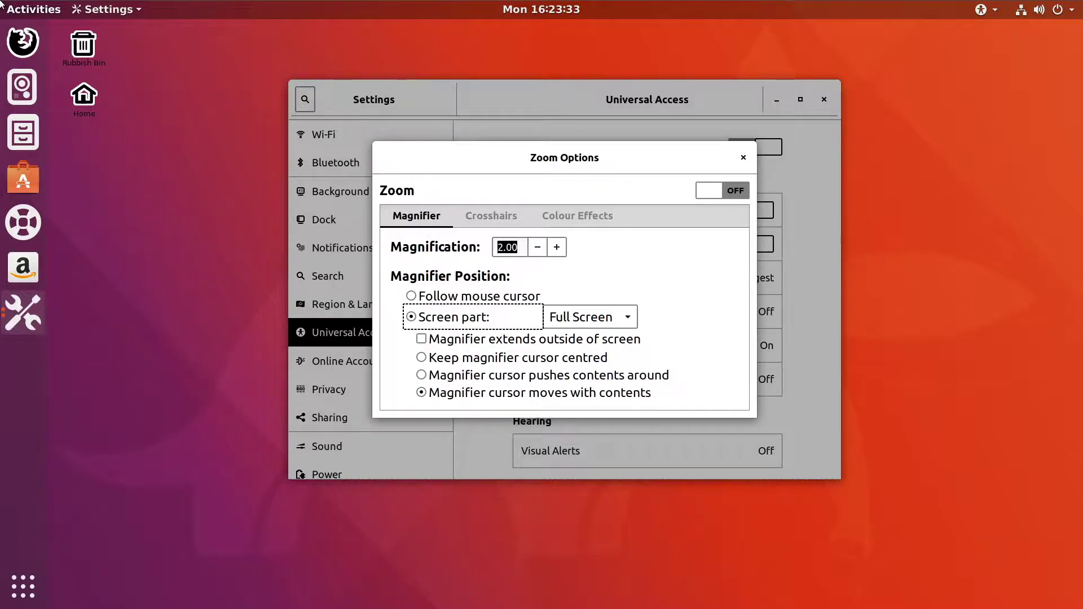
pyautogui.press('Escape')
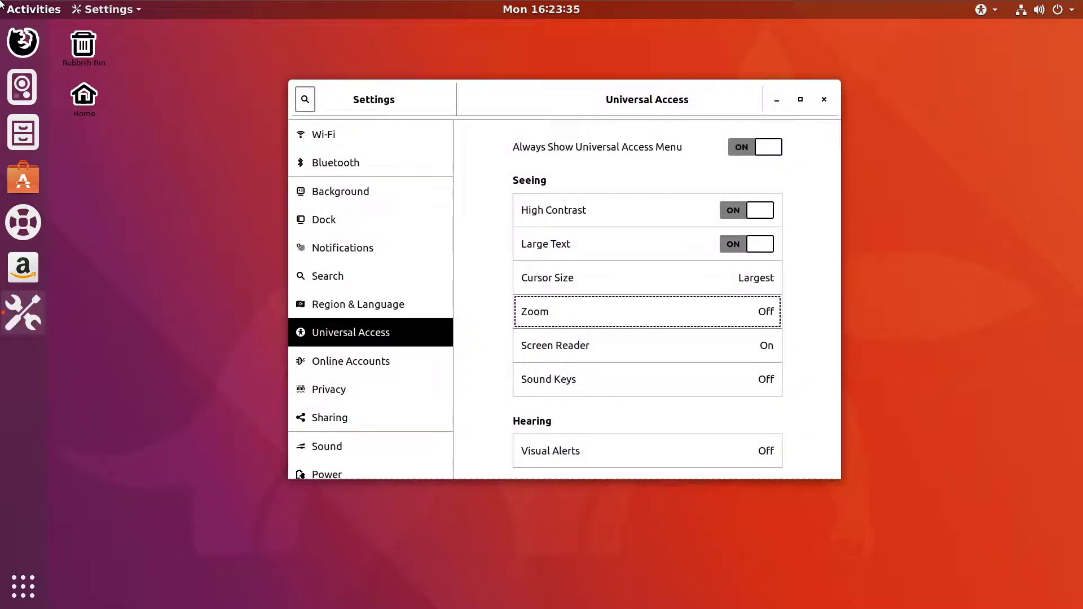
# - Open the Screen Reader options to confirm it is on, then close them
pyautogui.press('Down')
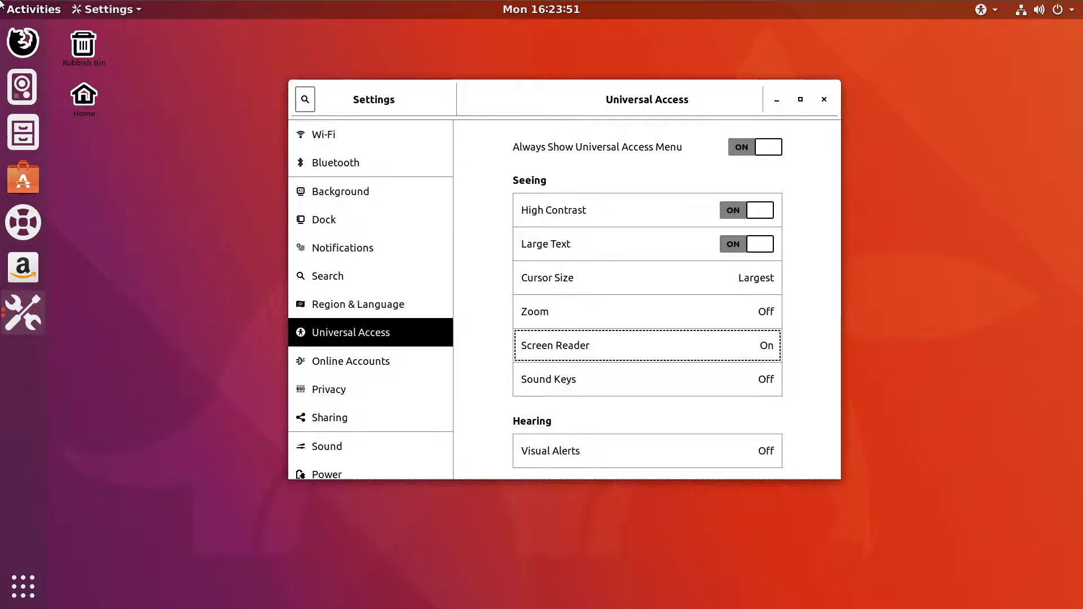
pyautogui.press('Return')
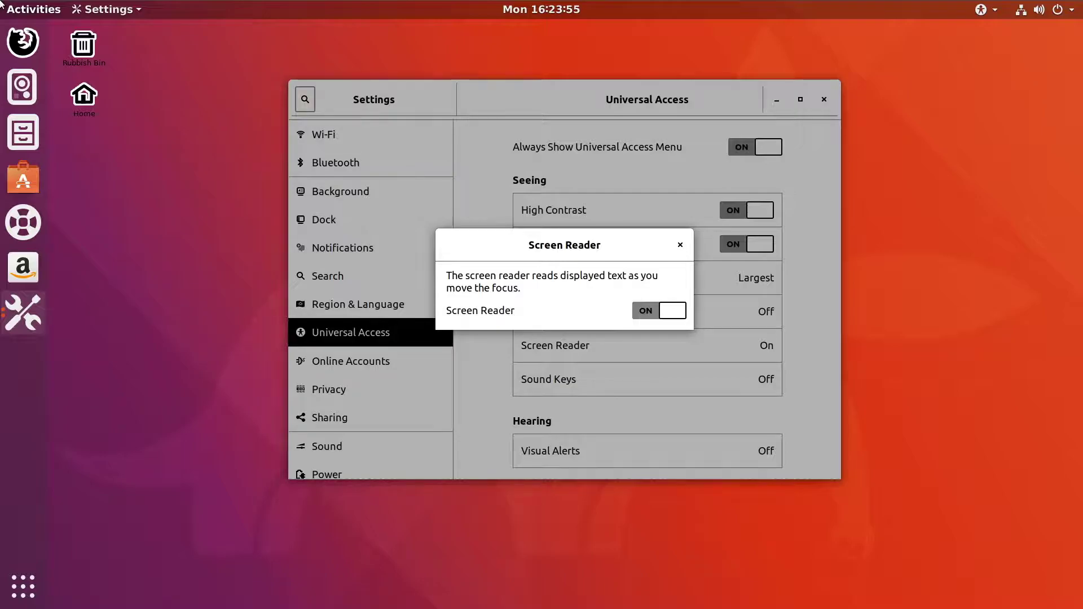
pyautogui.press('Escape')
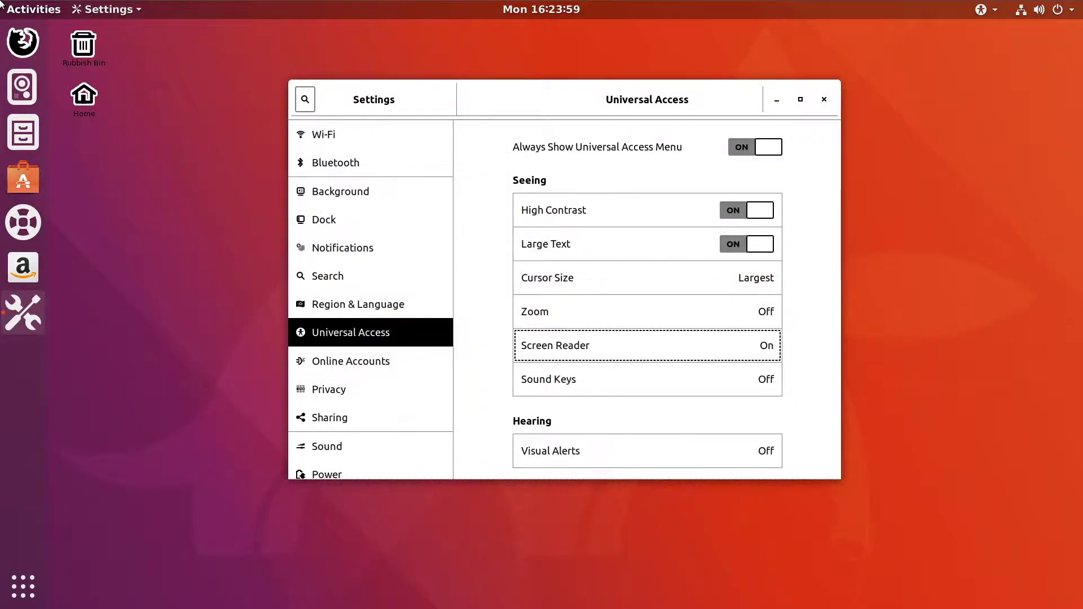
# - Start the orca screen reader from the Alt+F2 run-command prompt
pyautogui.hotkey('alt', 'F2')
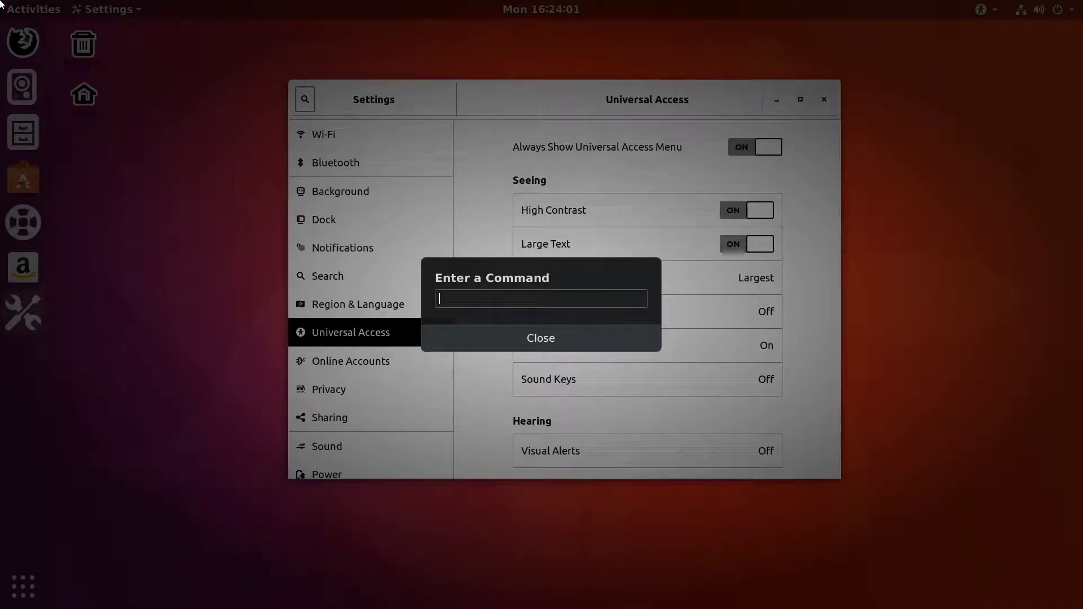
pyautogui.write('orca')
pyautogui.press('Return')
# - Turn Sound Keys on in its options dialog, then close GNOME Settings with Alt+F4
pyautogui.press('Down')
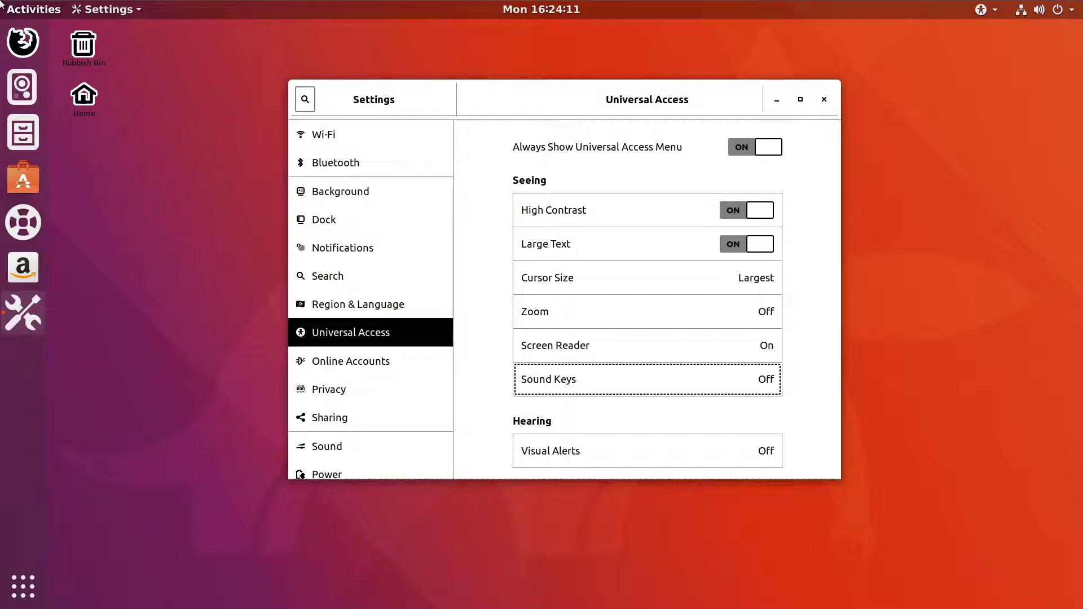
pyautogui.press('Return')
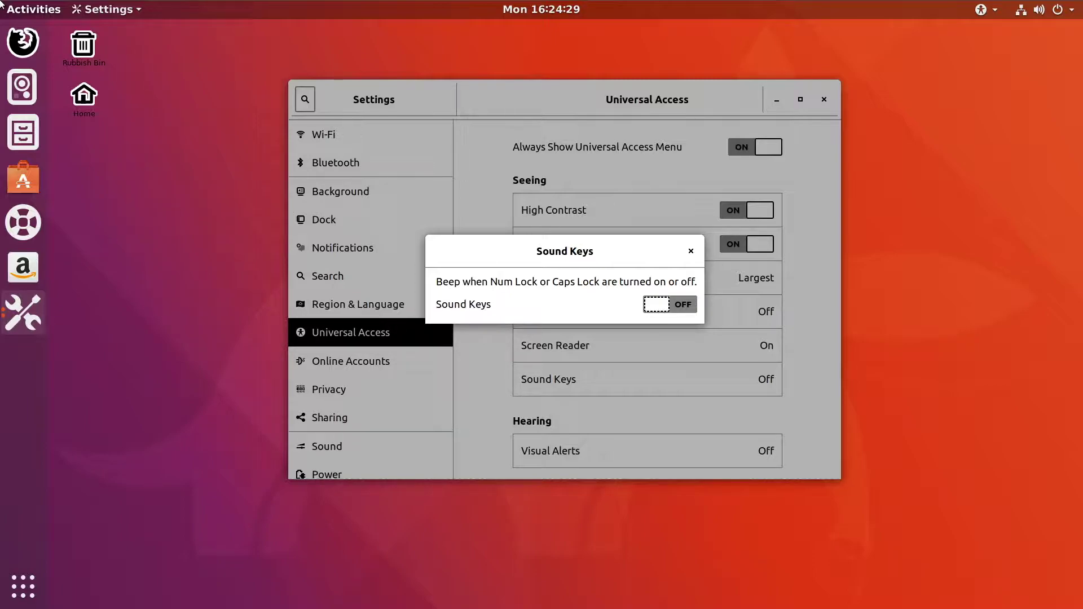
pyautogui.press('space')
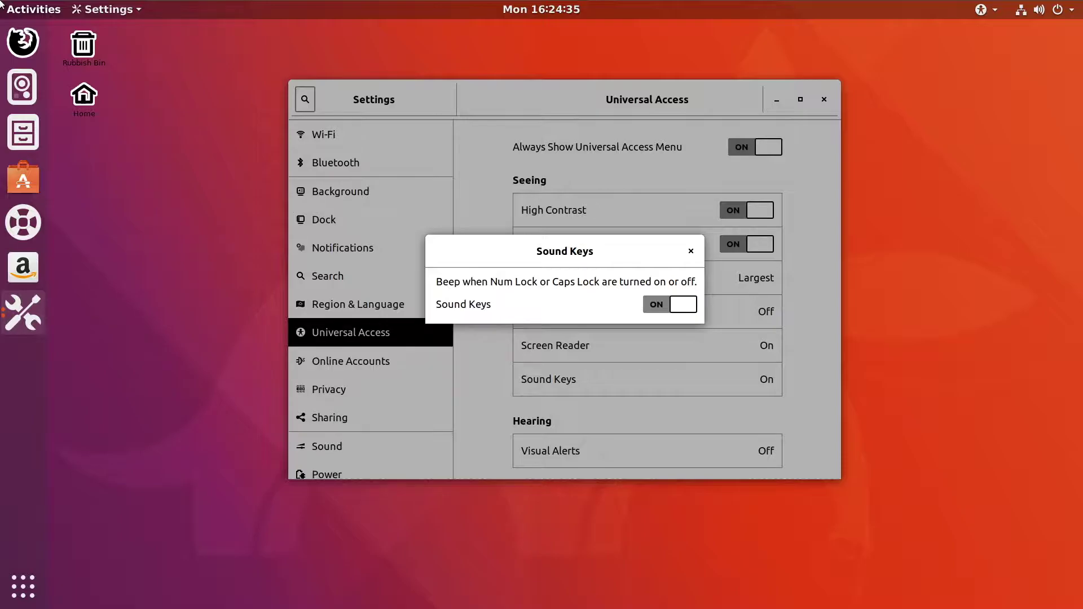
pyautogui.press('Escape')
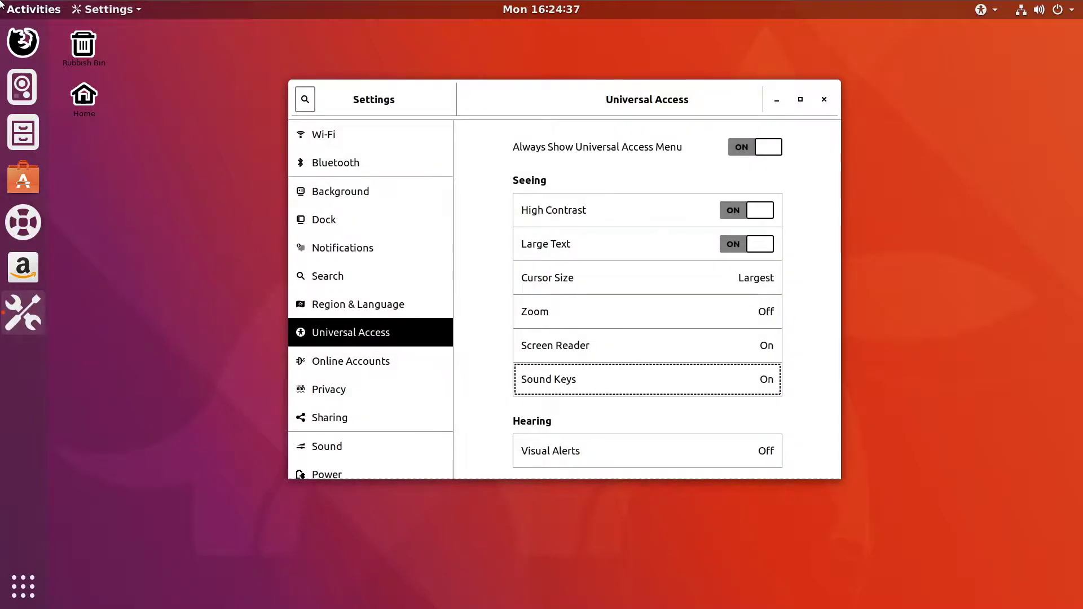
pyautogui.press('Down')
pyautogui.press('Up')
pyautogui.hotkey('alt', 'F4')
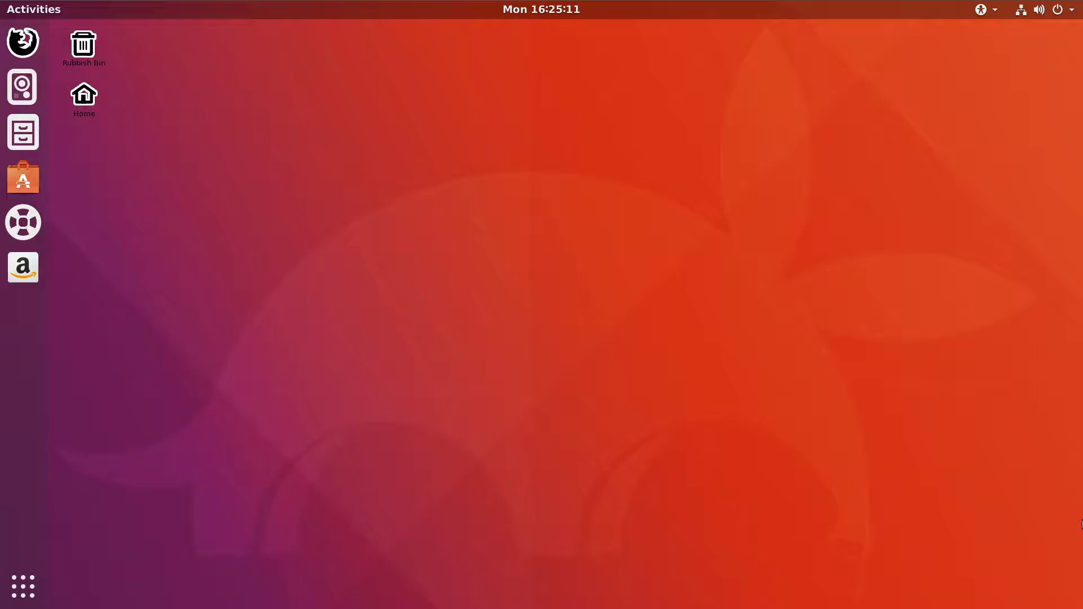
# - Show the Activities overview with its empty search field using the Super key
pyautogui.press('super')
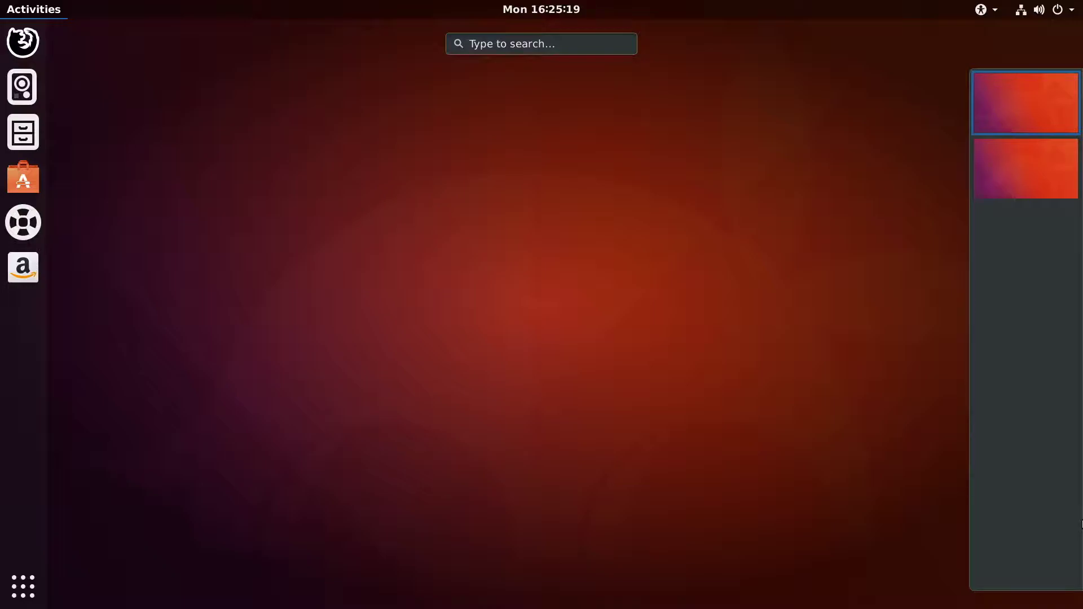
# - Search the overview for 'tweaks', fixing the 'tweakks' typo, then clear it and return to the desktop
pyautogui.write('t')
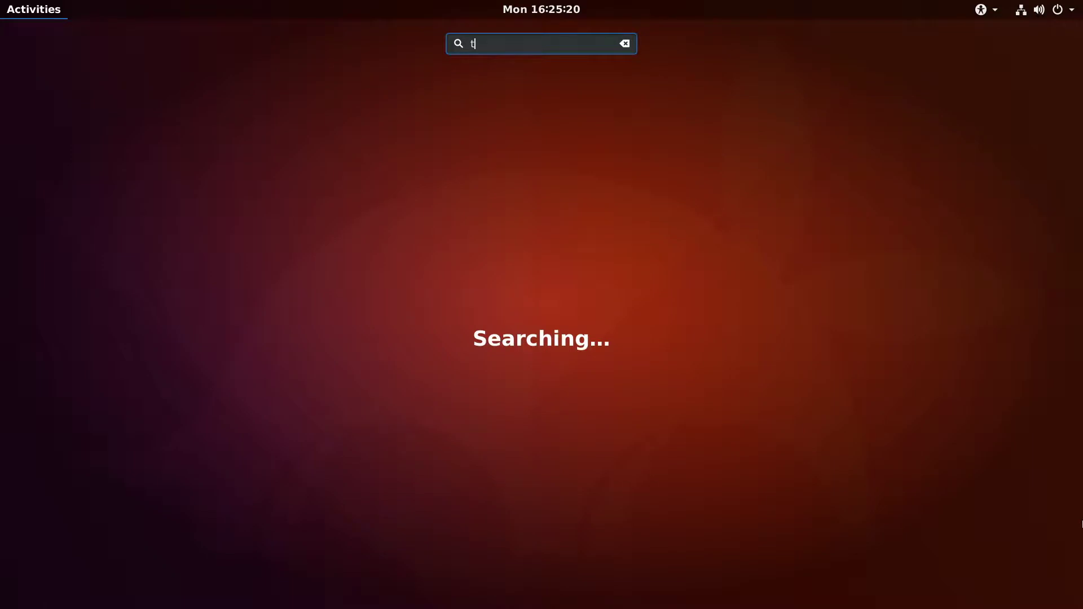
pyautogui.write('weakks')
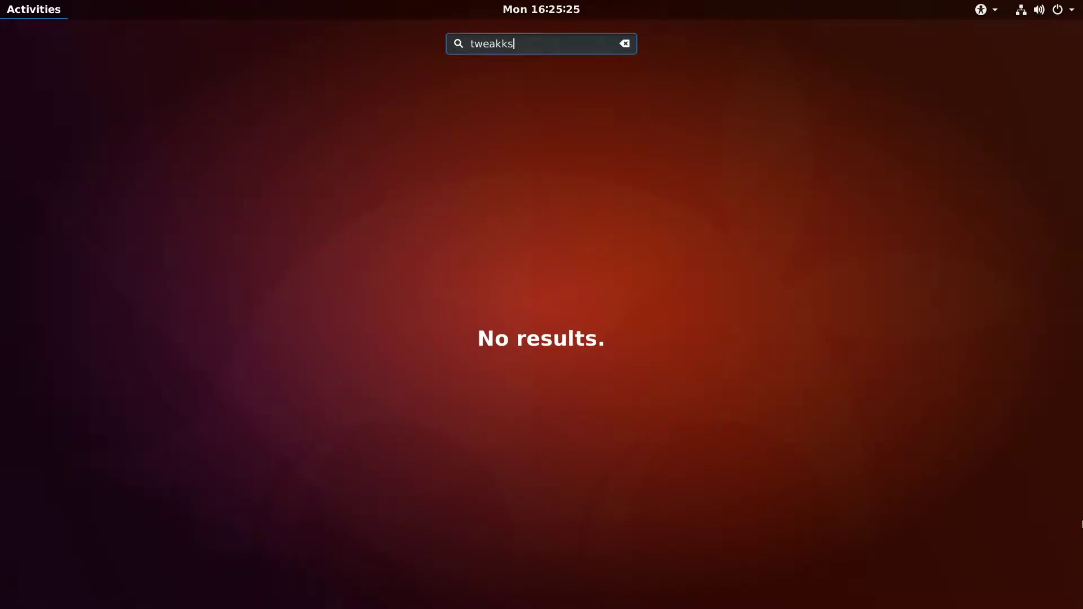
pyautogui.press('BackSpace')
pyautogui.press('BackSpace')
pyautogui.press('BackSpace')
pyautogui.press('BackSpace')
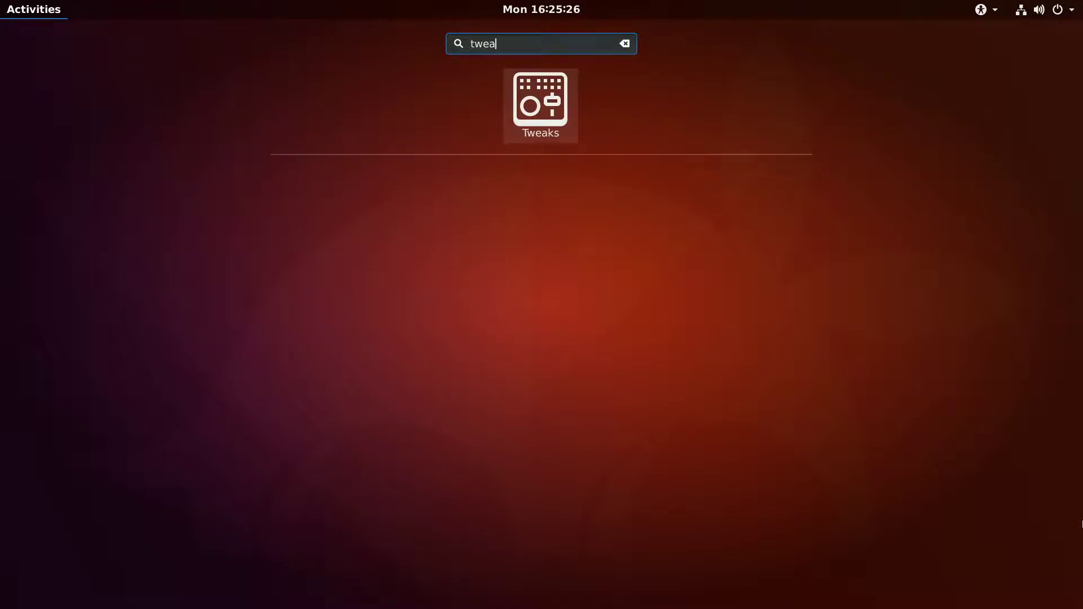
pyautogui.press('BackSpace')
pyautogui.press('BackSpace')
pyautogui.write('weaks')
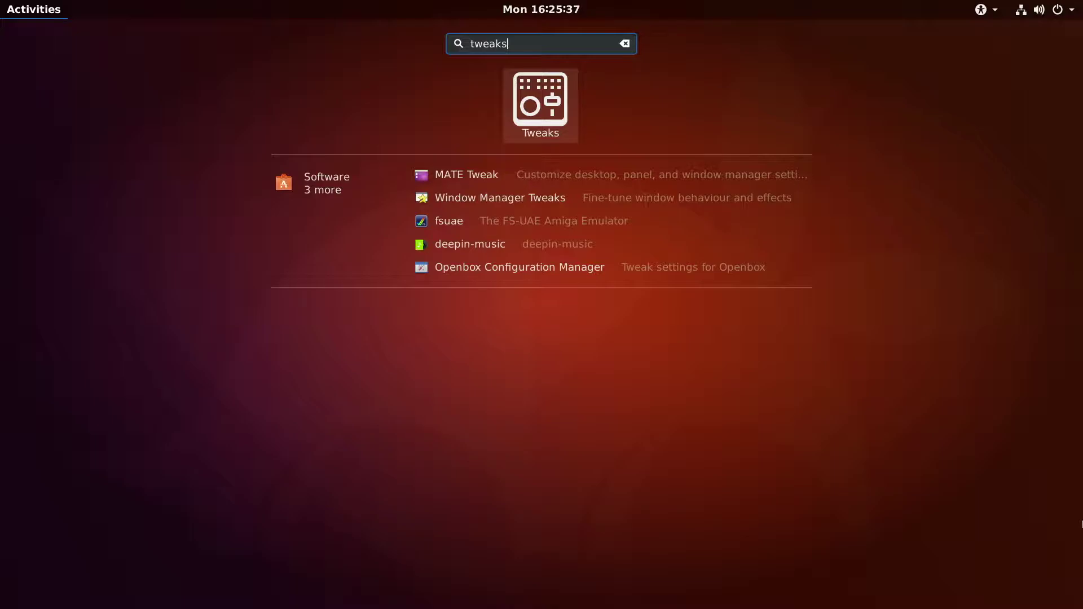
pyautogui.press('Escape')
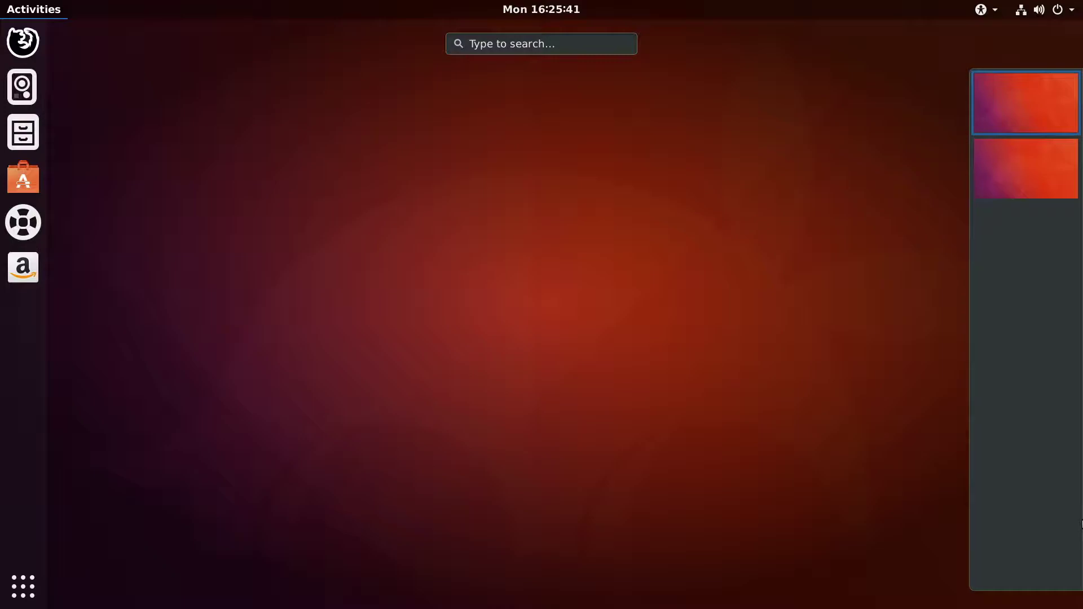
pyautogui.press('Escape')
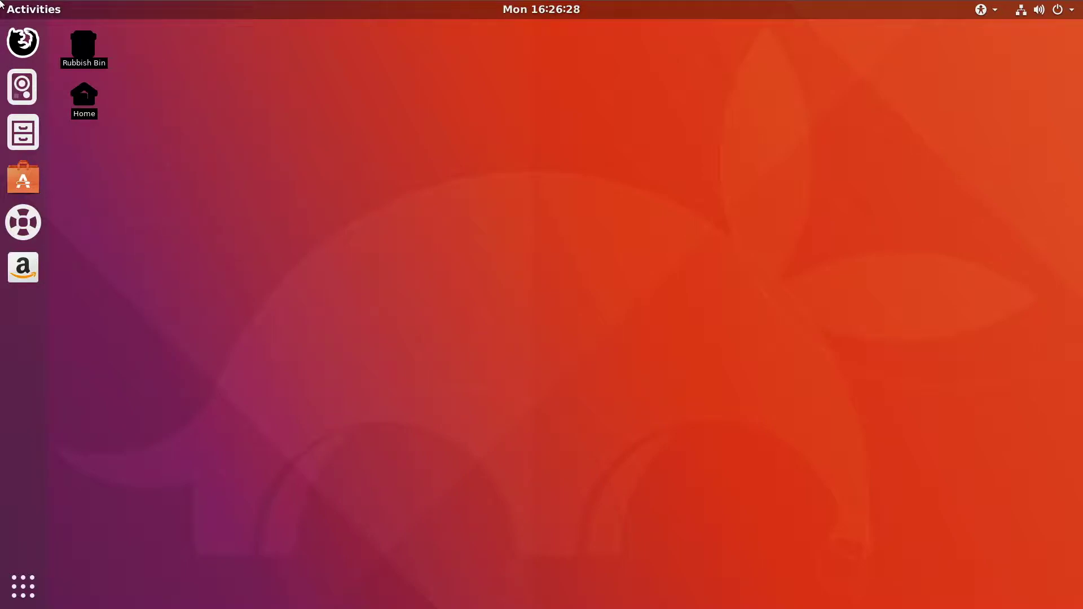
# - Launch GNOME Tweaks by running gnome-tweak-tool from the Alt+F2 command prompt
pyautogui.click(3, 4)
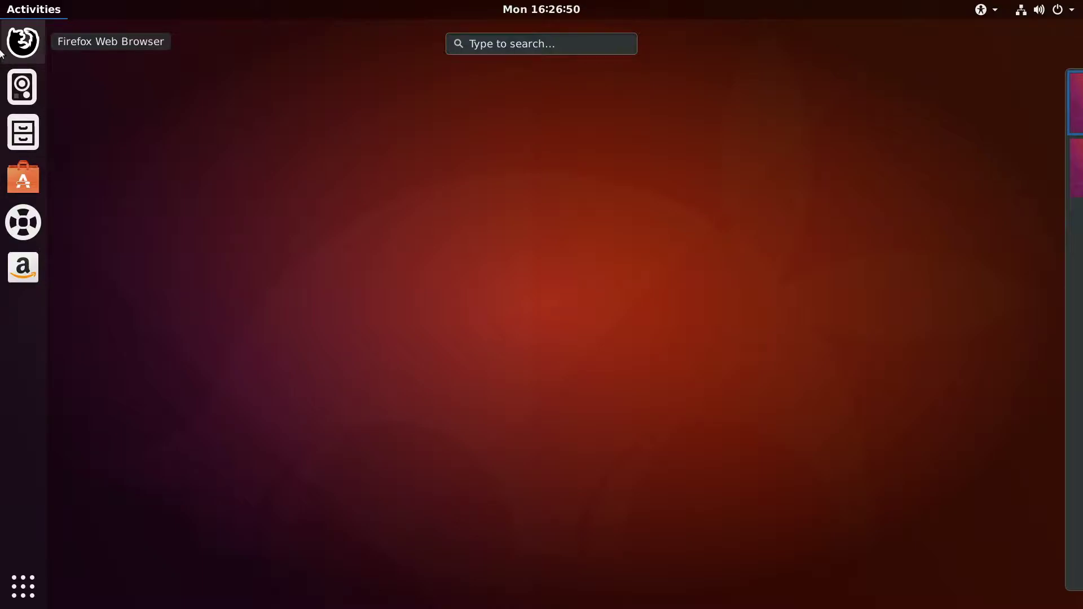
pyautogui.press('Escape')
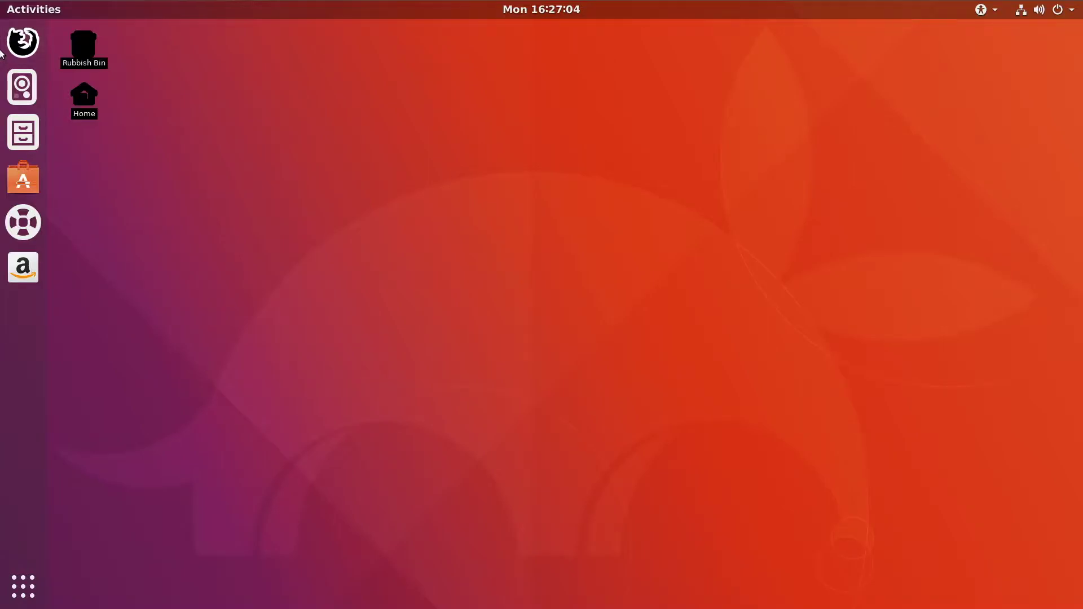
pyautogui.hotkey('alt', 'F2')
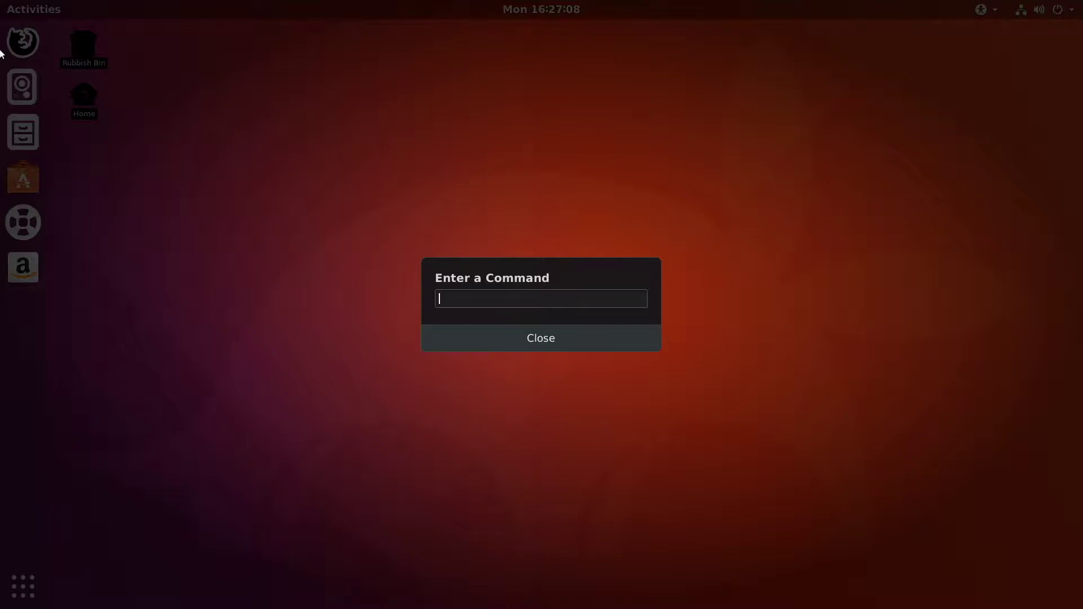
pyautogui.write('gnome-tweak-tool')
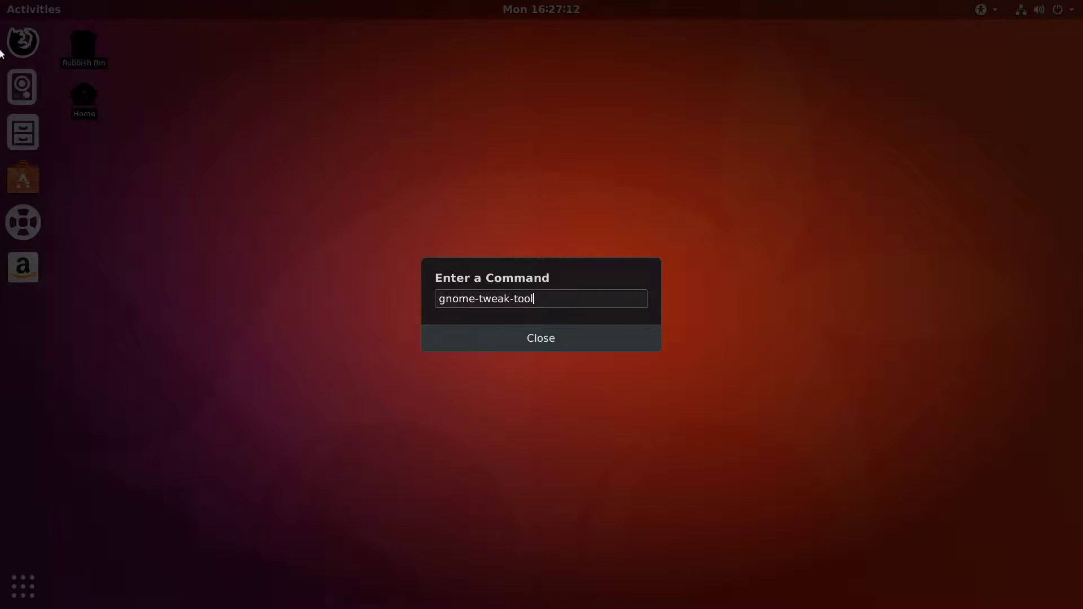
pyautogui.press('Return')
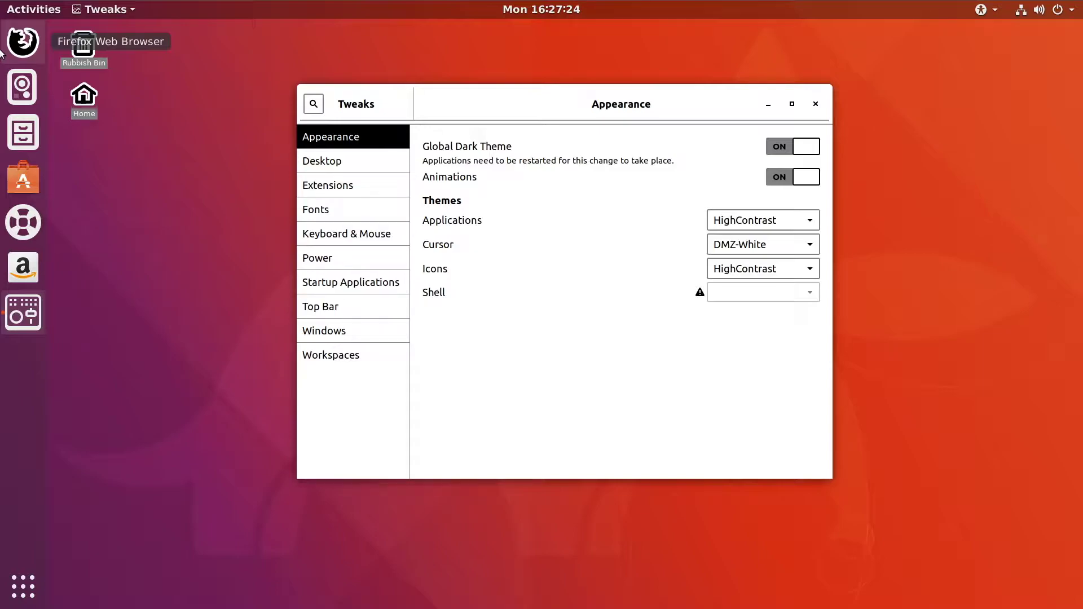
# - Move between the Appearance and Desktop pages in the Tweaks sidebar, ending on Appearance
pyautogui.press('Down')
pyautogui.press('Up')
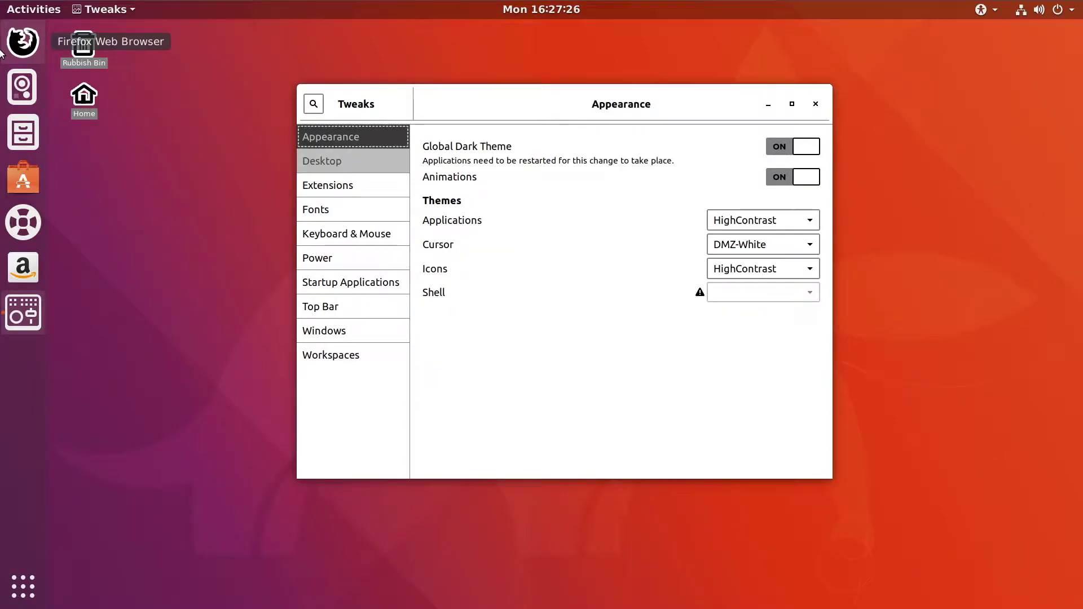
pyautogui.press('Down')
pyautogui.press('Up')
pyautogui.press('Down')
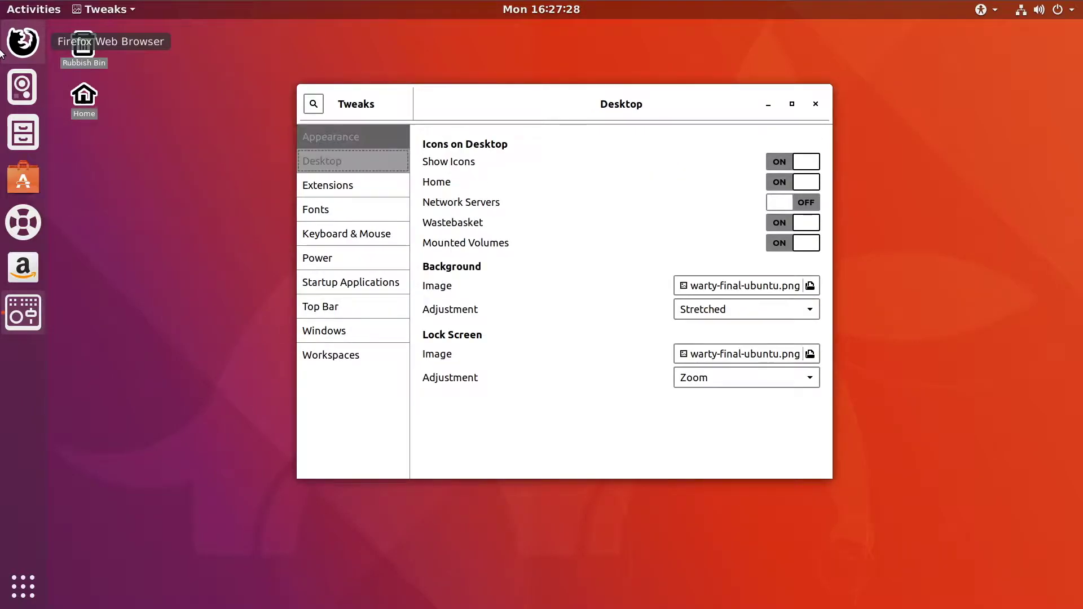
pyautogui.press('Up')
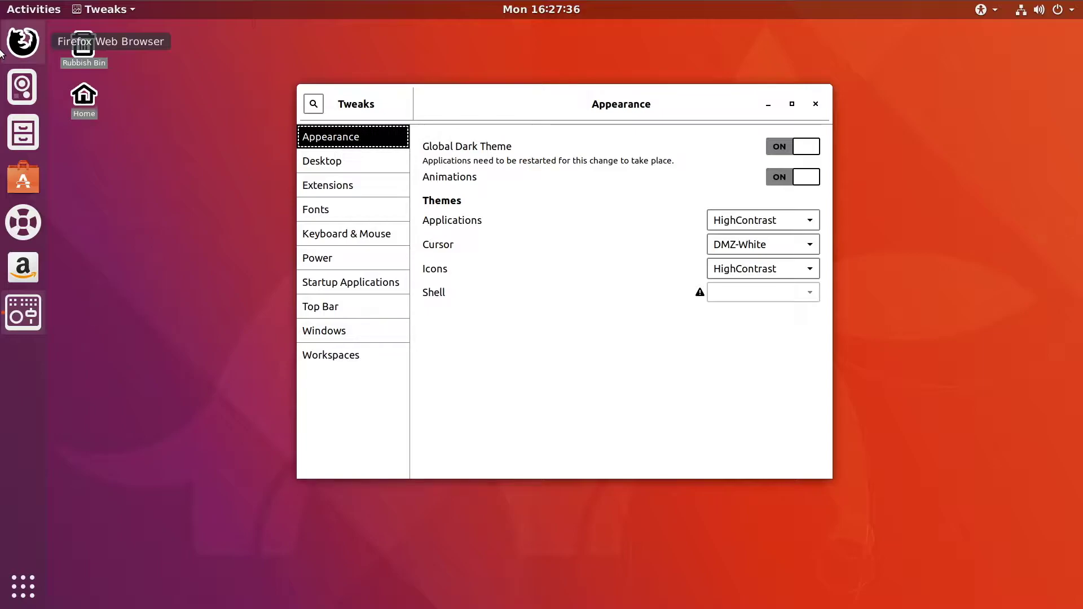
# - Move focus past Global Dark Theme to the Animations switch and turn Animations off
pyautogui.press('Tab')
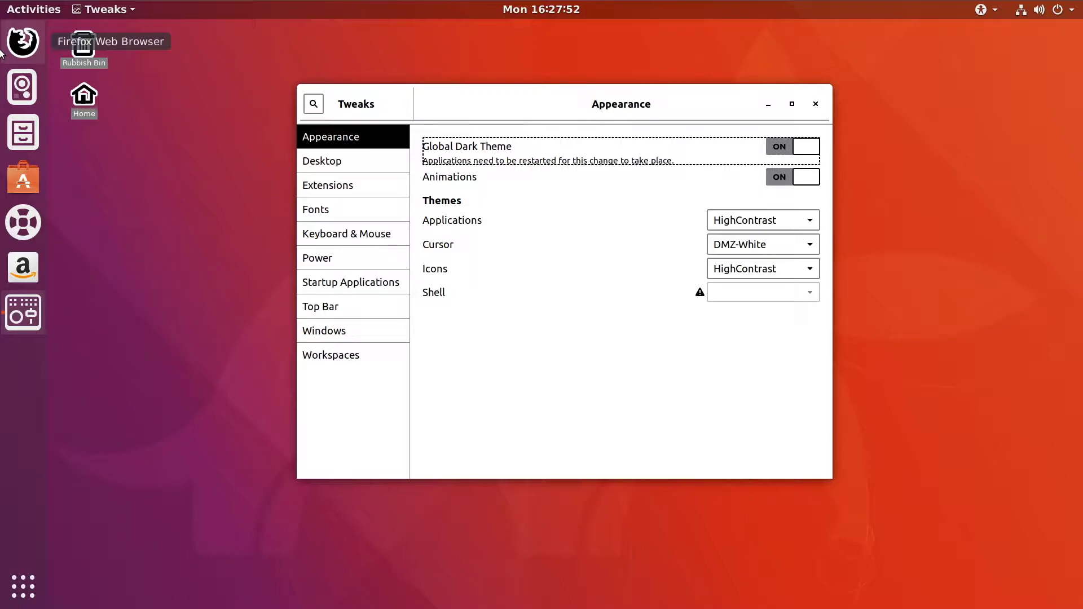
pyautogui.press('Tab')
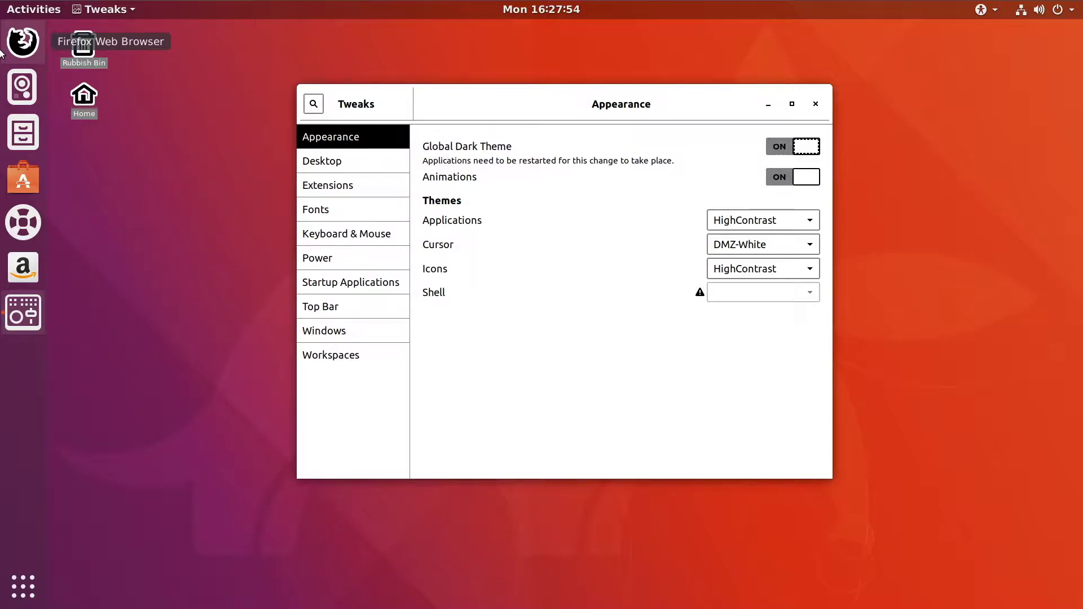
pyautogui.press('Tab')
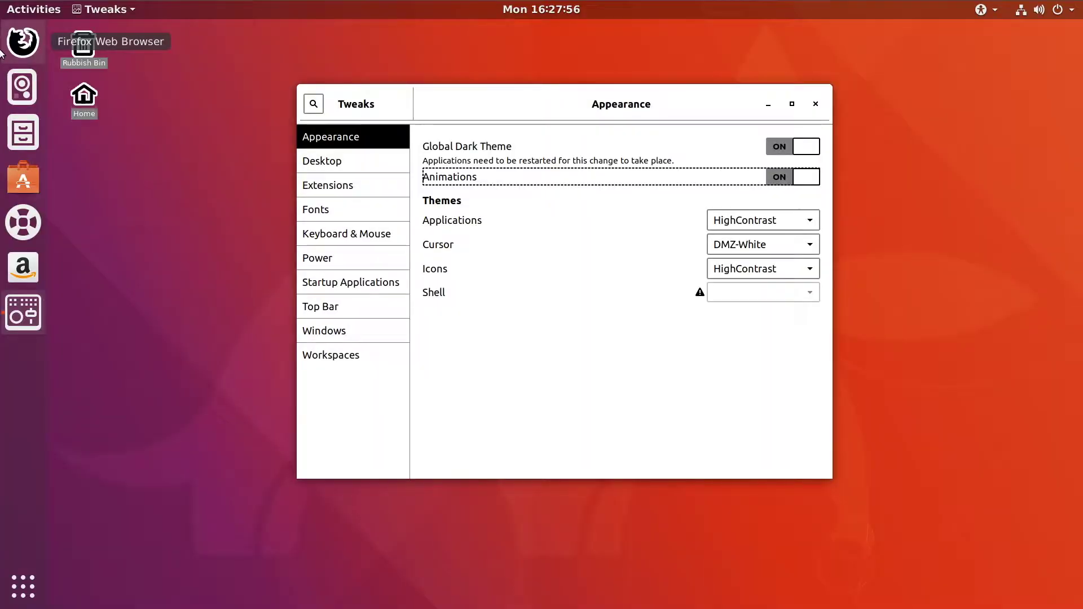
pyautogui.hotkey('shift', 'Tab')
pyautogui.press('Tab')
pyautogui.press('Tab')
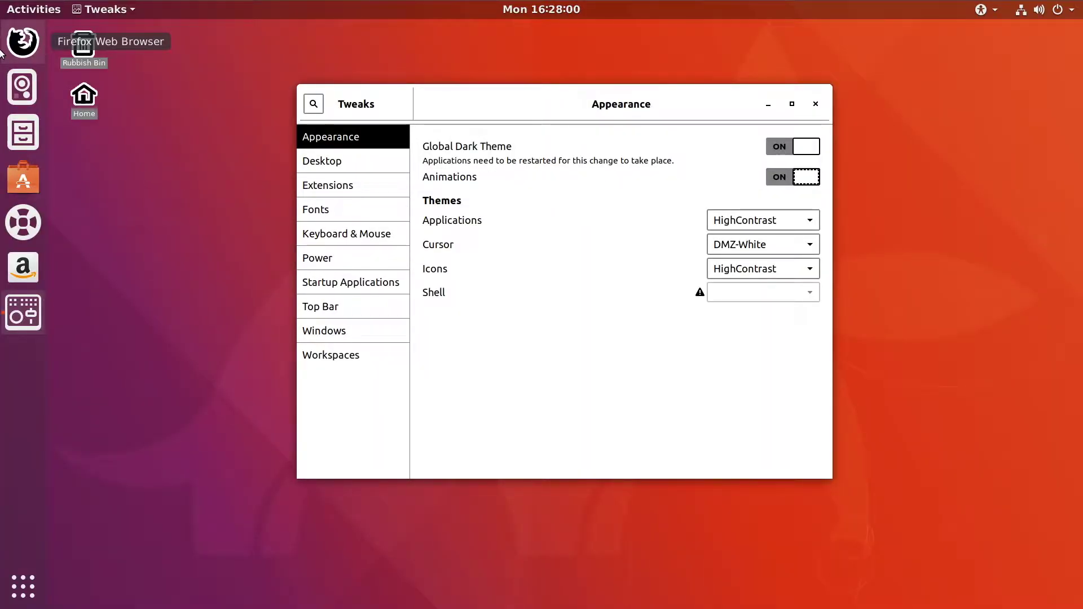
pyautogui.press('space')
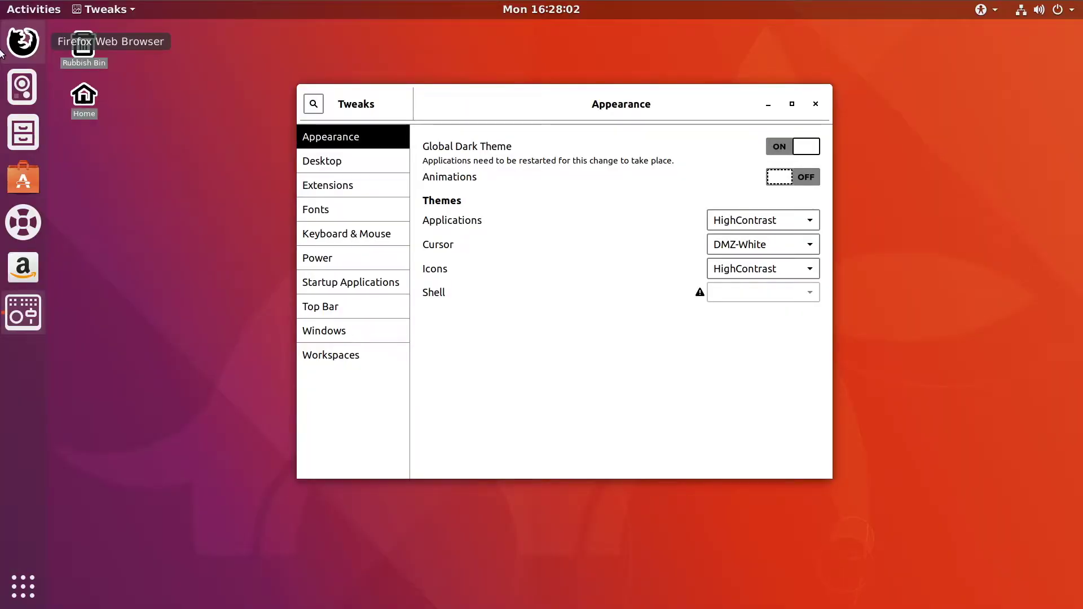
# - Switch Animations back on, then move through the Themes, Applications and Cursor theme settings unchanged
pyautogui.press('space')
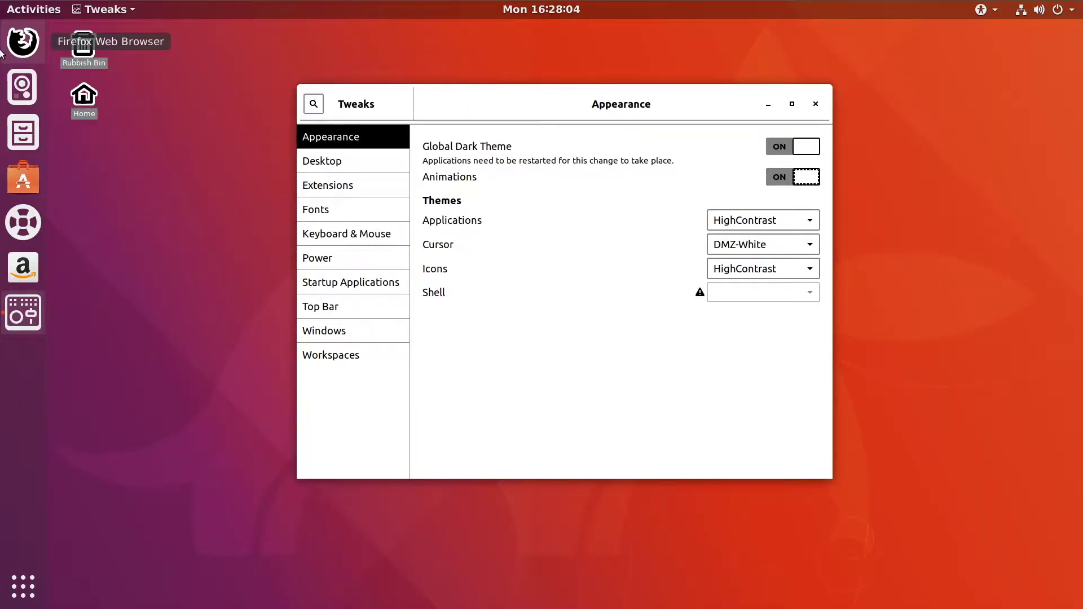
pyautogui.press('Tab')
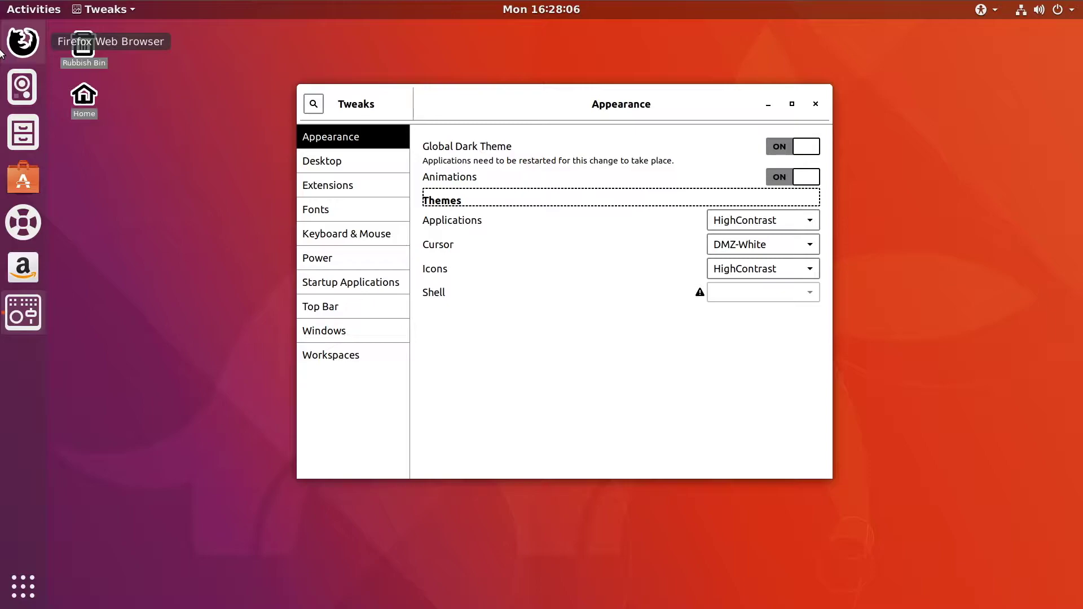
pyautogui.press('Tab')
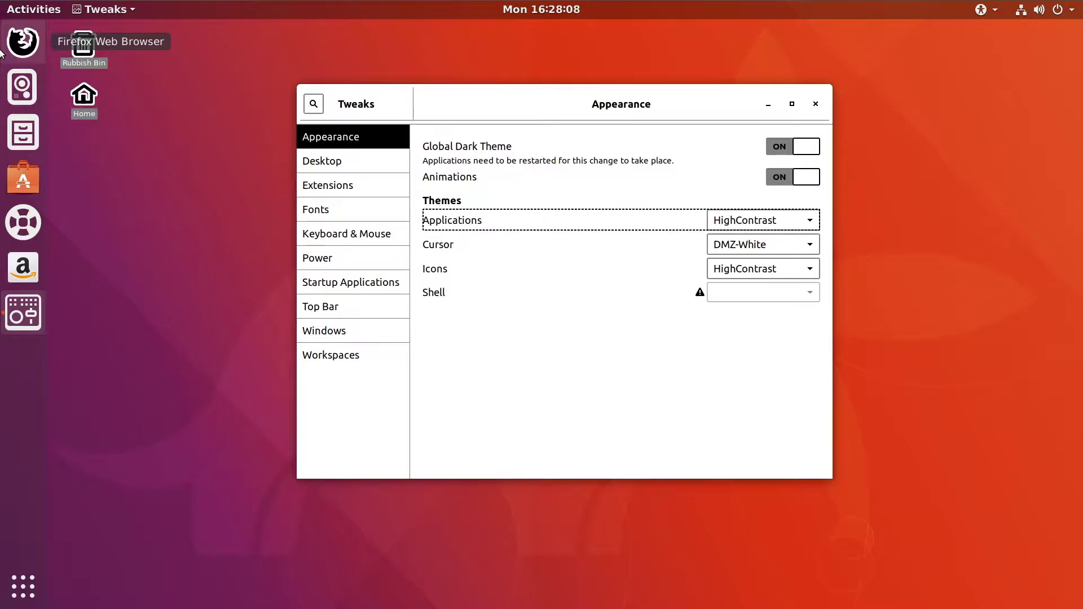
pyautogui.press('Tab')
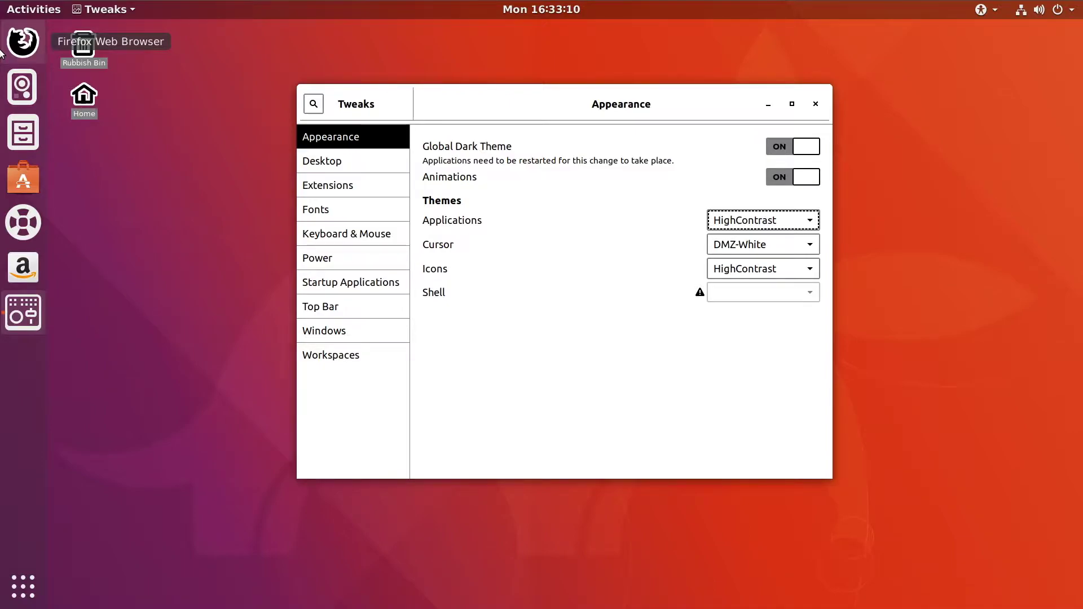
pyautogui.press('Down')
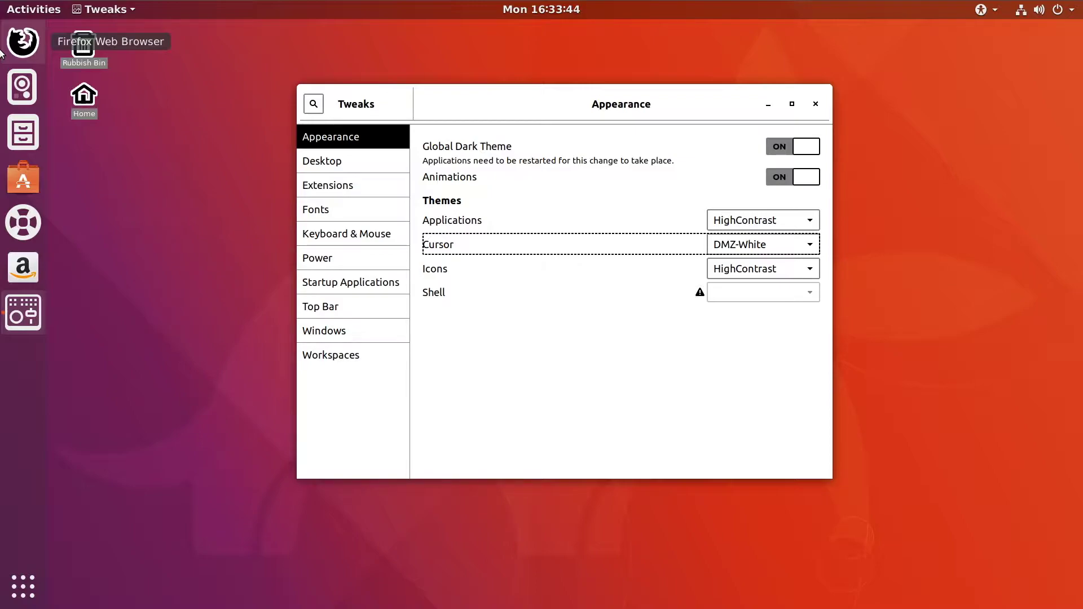
# - Close the Tweaks window with Alt+F4
pyautogui.hotkey('alt', 'F4')
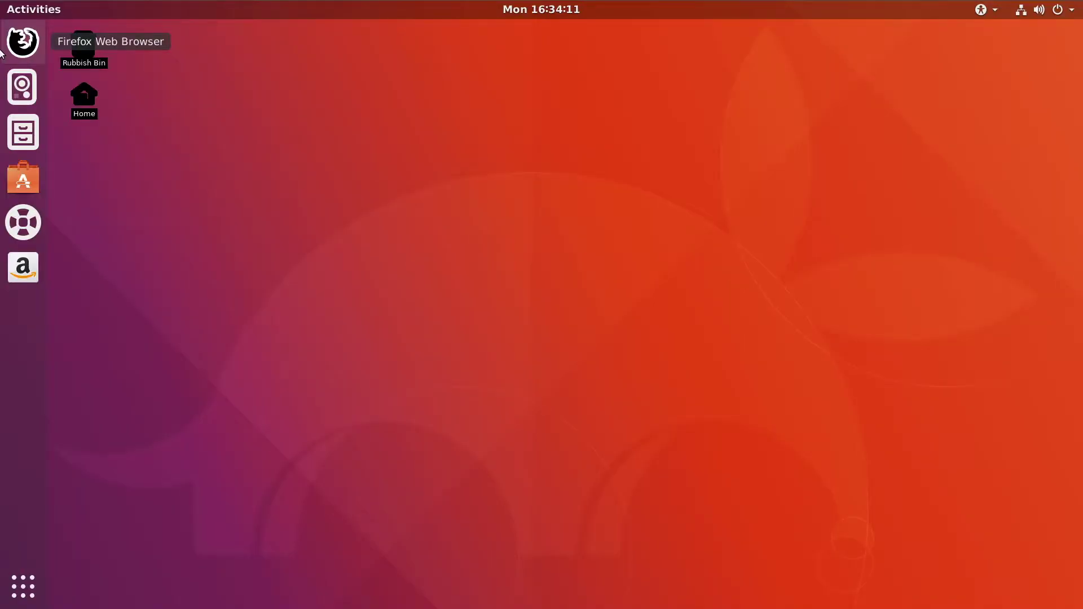
pyautogui.hotkey('alt', 'F2')
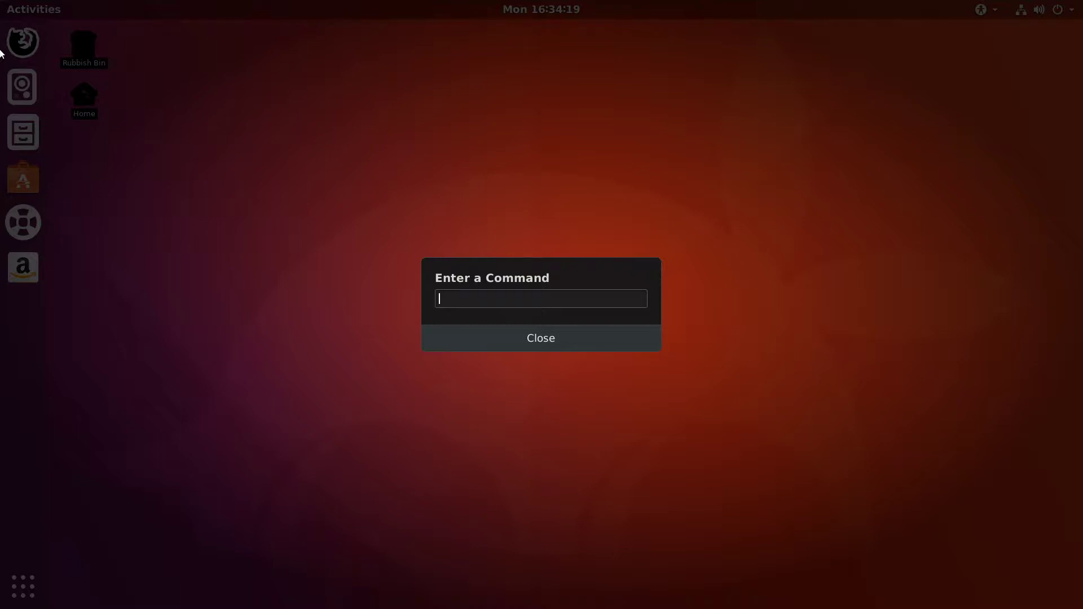
pyautogui.write('firefox')
pyautogui.press('Return')
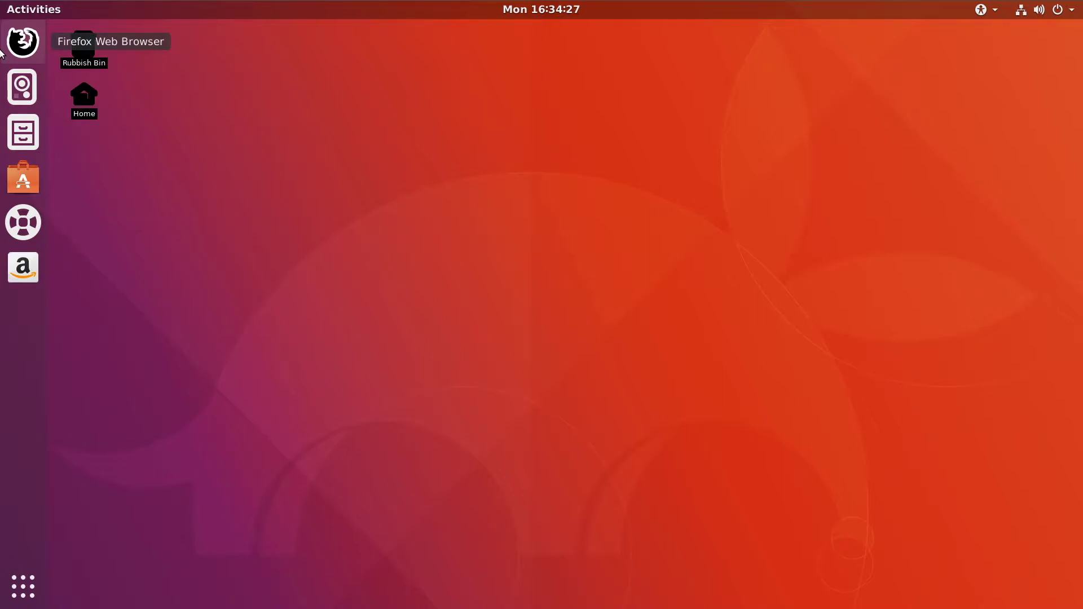
pyautogui.click(1, 50)
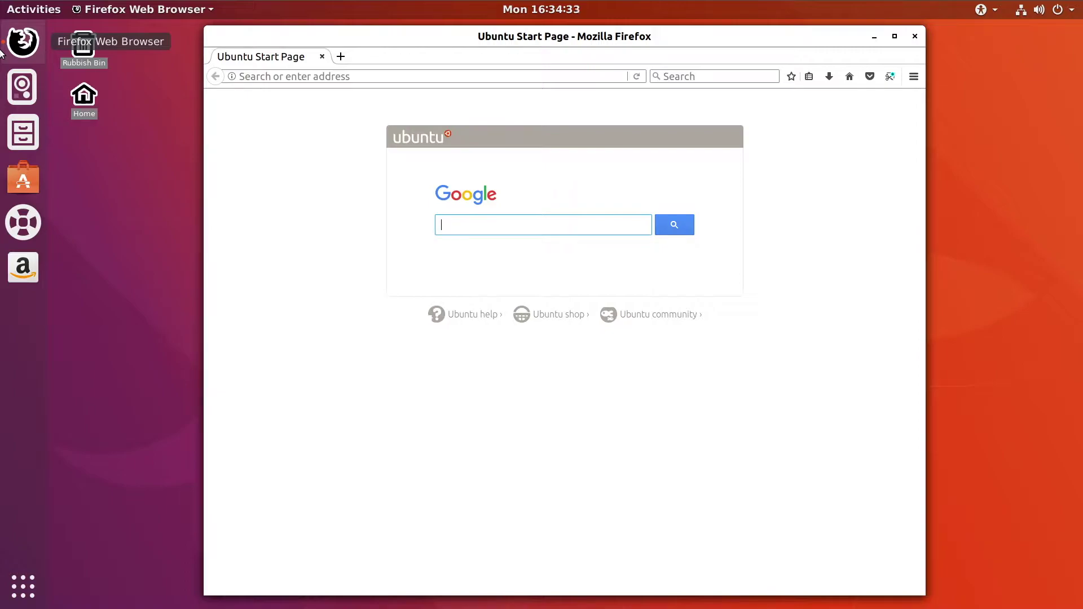
pyautogui.hotkey('ctrl', 'q')
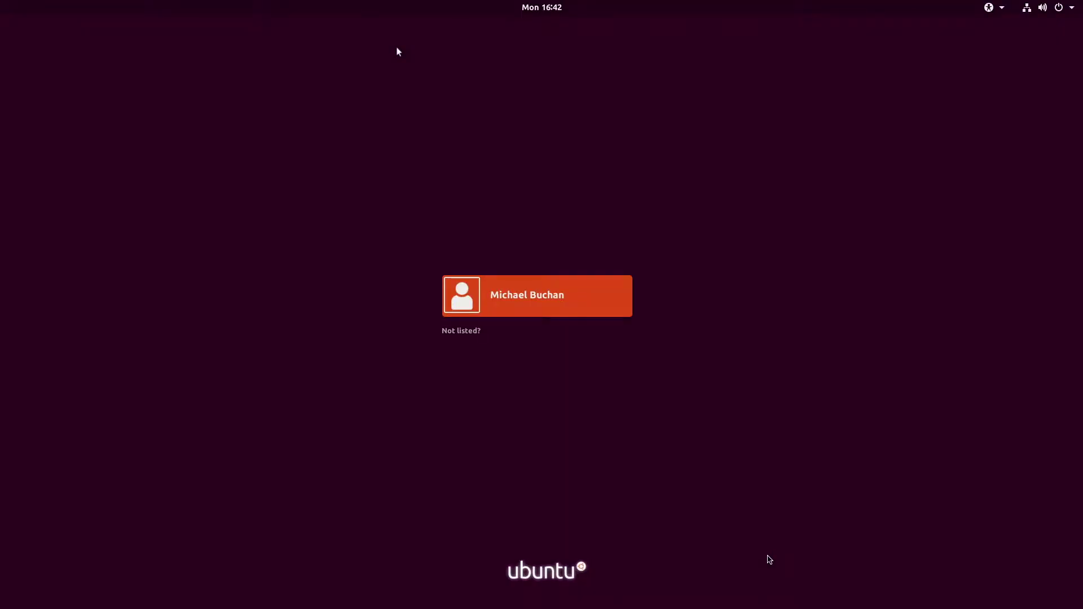
# - Move focus between the user tile and 'Not listed?', then open the user's password prompt
pyautogui.press('Return')
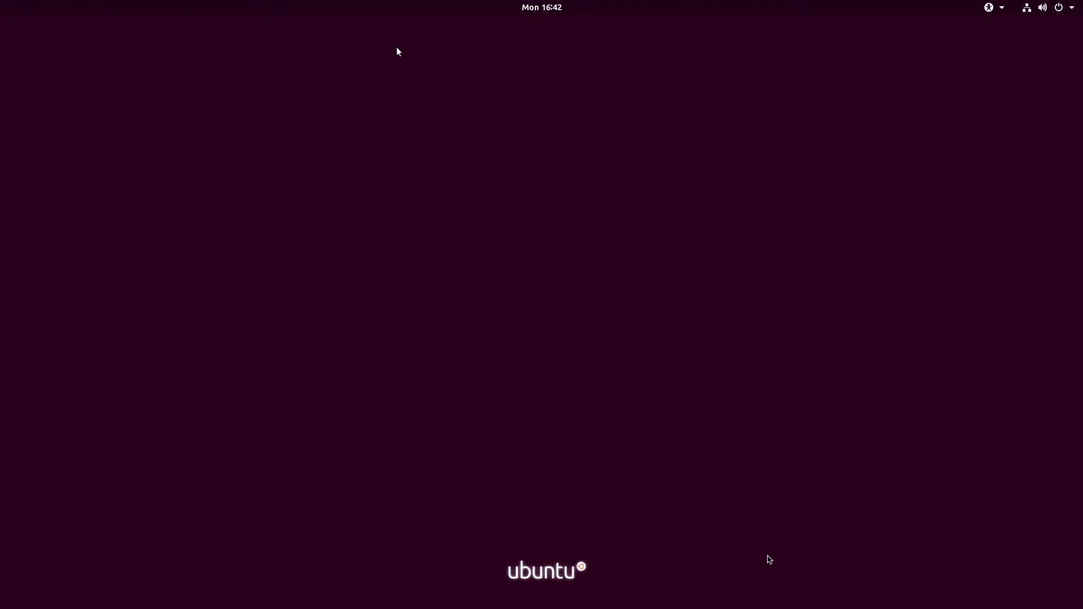
pyautogui.press('Escape')
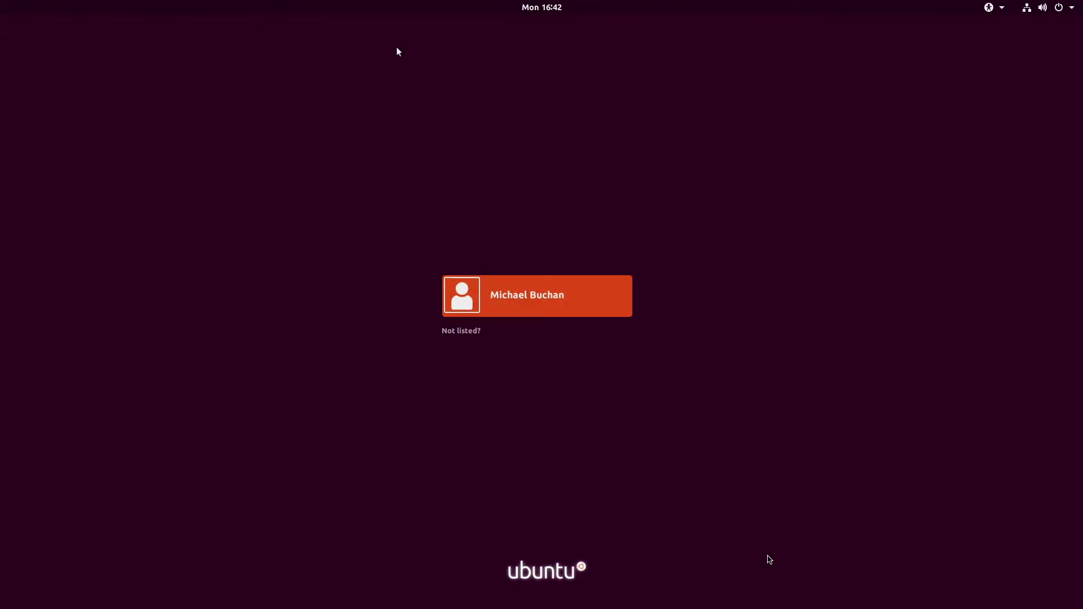
pyautogui.press('Tab')
pyautogui.hotkey('shift', 'Tab')
pyautogui.press('Tab')
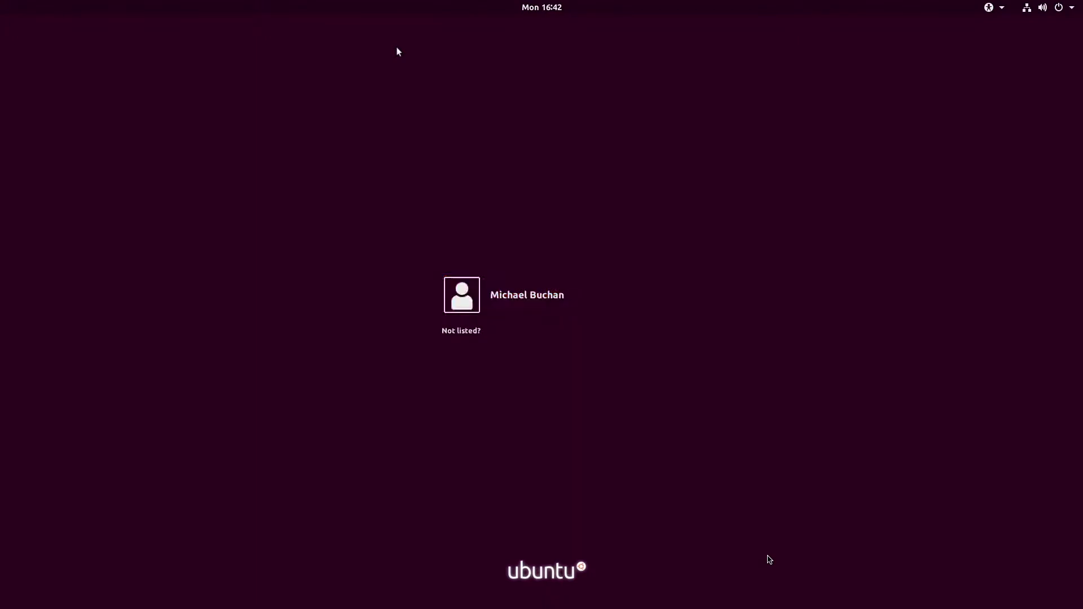
pyautogui.hotkey('shift', 'Tab')
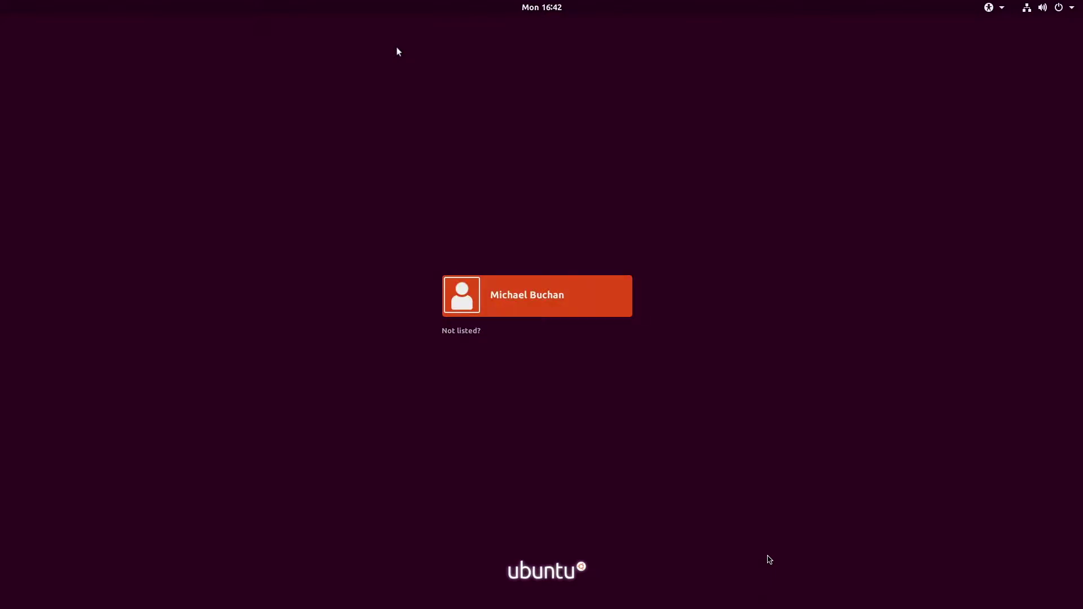
pyautogui.press('Return')
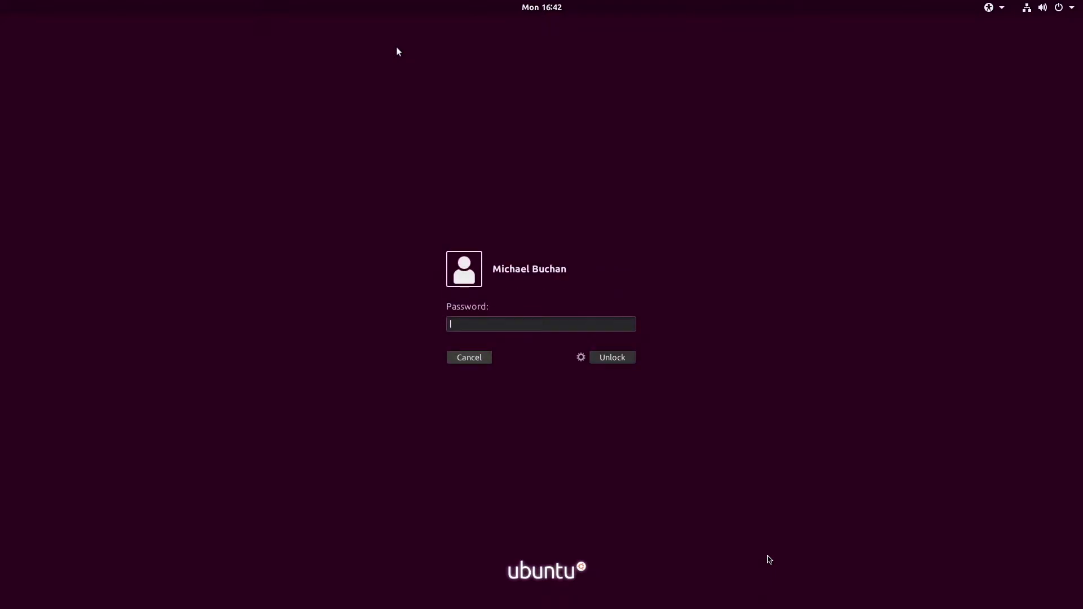
# - Enter the account password, clear the field, and retype it
pyautogui.write('*********')
pyautogui.press('BackSpace')
pyautogui.press('BackSpace')
pyautogui.press('BackSpace')
pyautogui.press('BackSpace')
pyautogui.press('BackSpace')
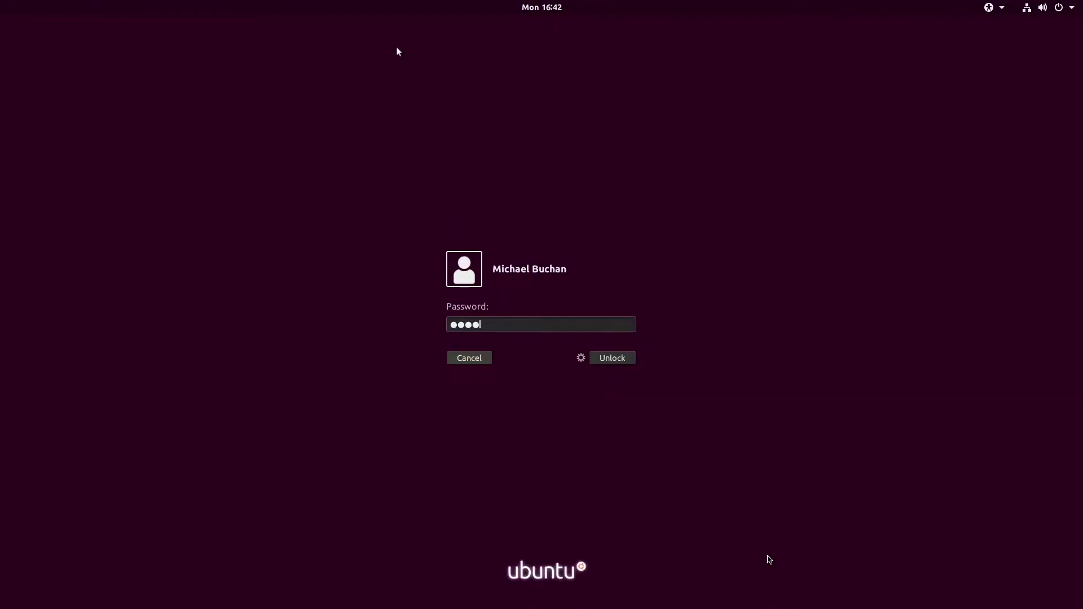
pyautogui.press('BackSpace')
pyautogui.press('BackSpace')
pyautogui.press('BackSpace')
pyautogui.press('BackSpace')
pyautogui.write('******')
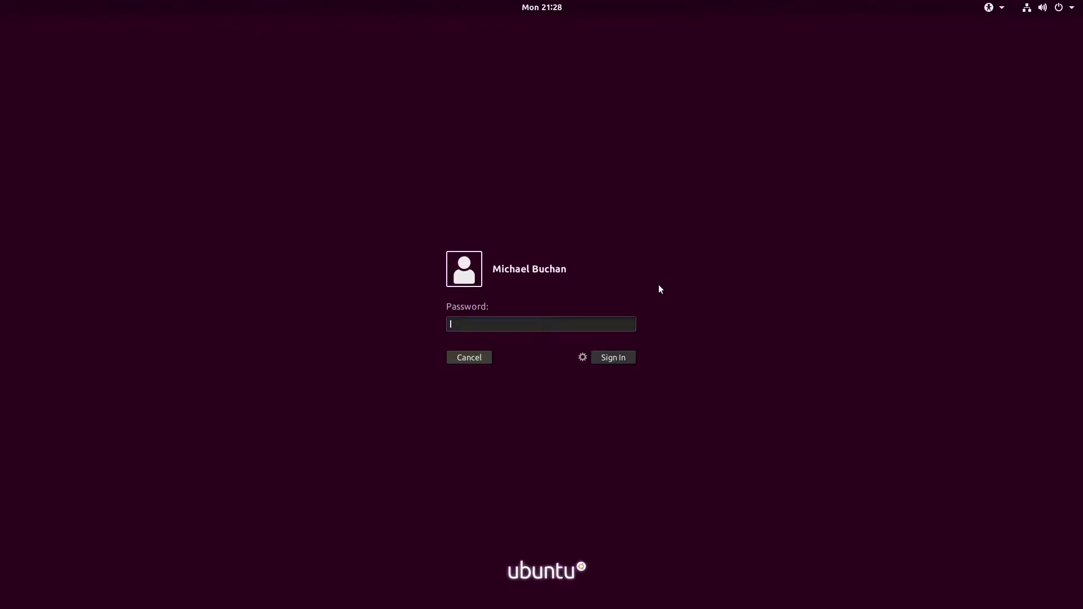
# - Sign in with the account password and dismiss the VBoxClient error message
pyautogui.write('********')
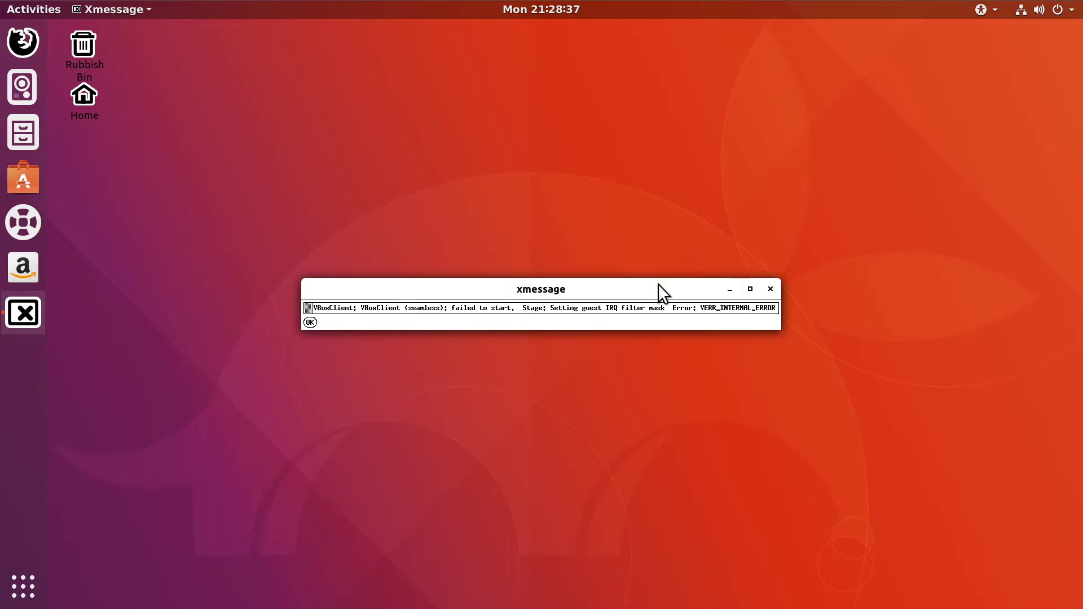
pyautogui.hotkey('alt', 'F4')
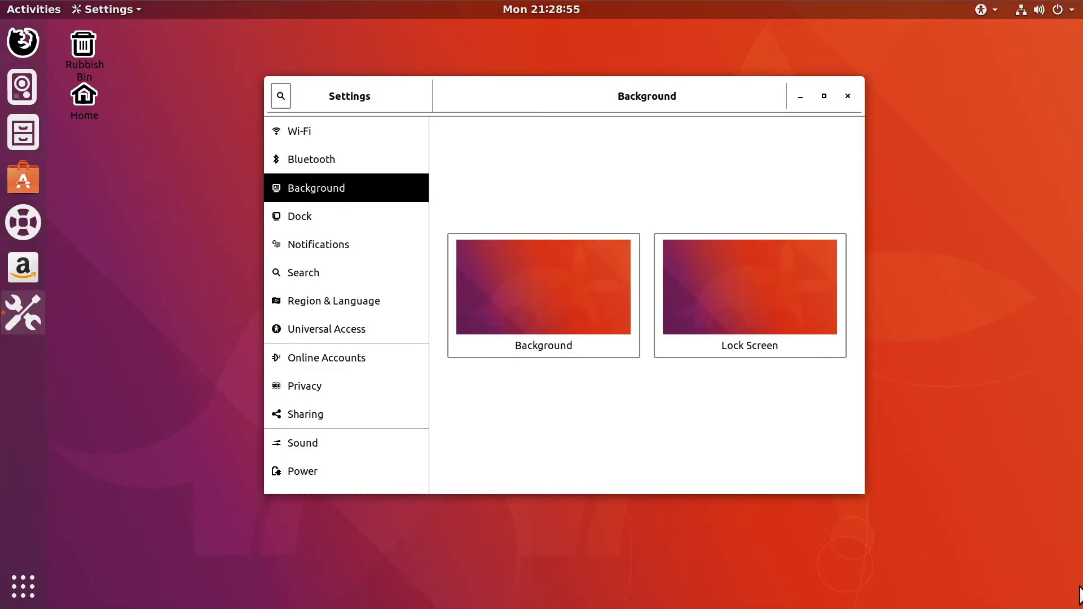
# - Return to the Background category and open the desktop background picker on Wallpapers
pyautogui.press('Tab')
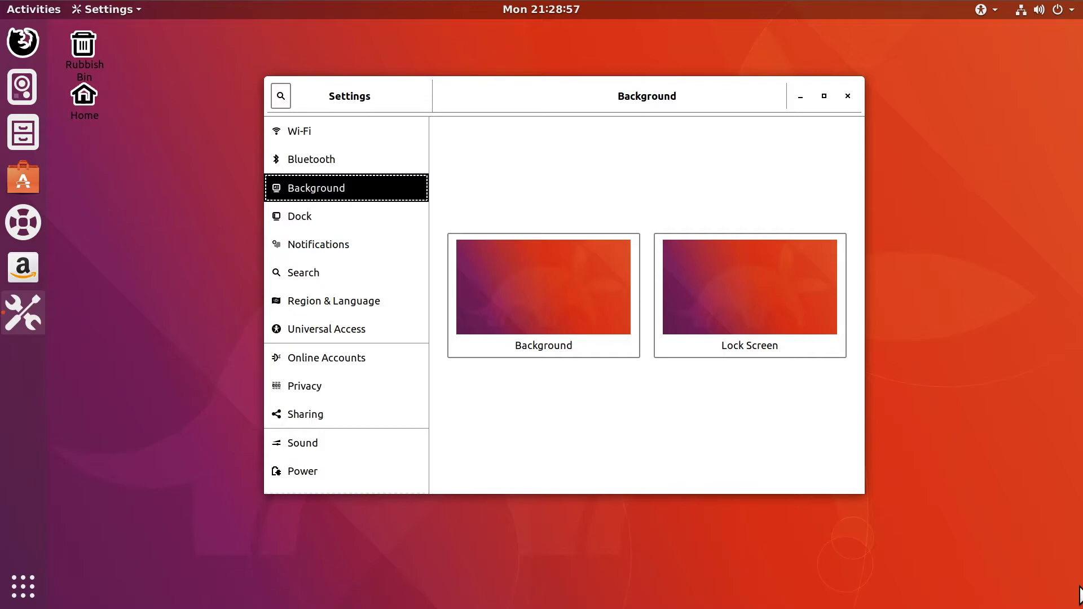
pyautogui.press('Up')
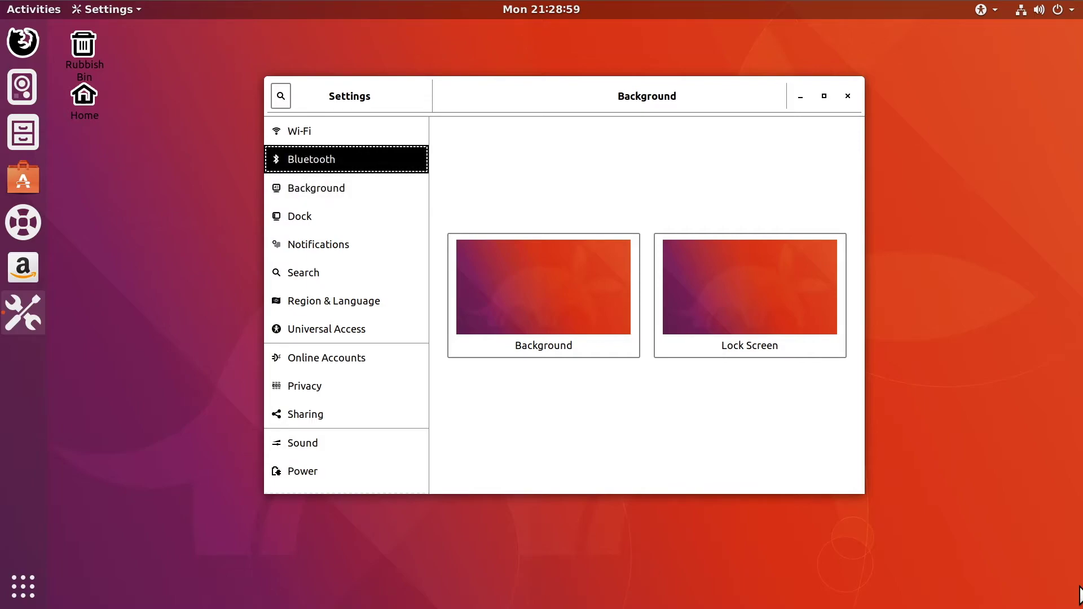
pyautogui.press('Down')
pyautogui.press('Tab')
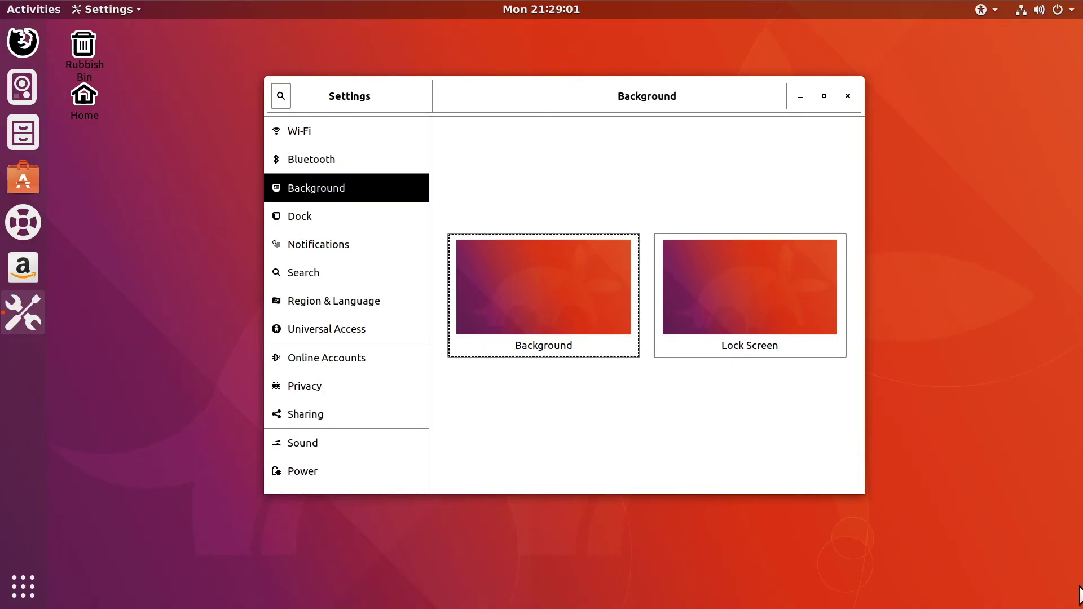
pyautogui.press('Return')
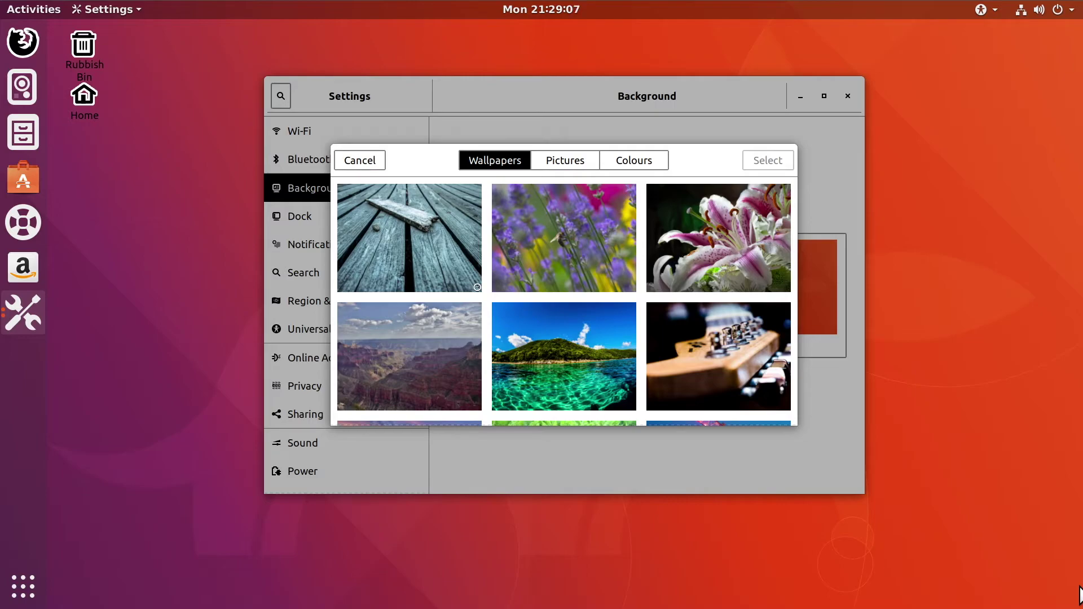
# - Browse the Colours swatches from brown to green and back, cancel the picker, then open the window menu
pyautogui.press('Tab')
pyautogui.press('space')
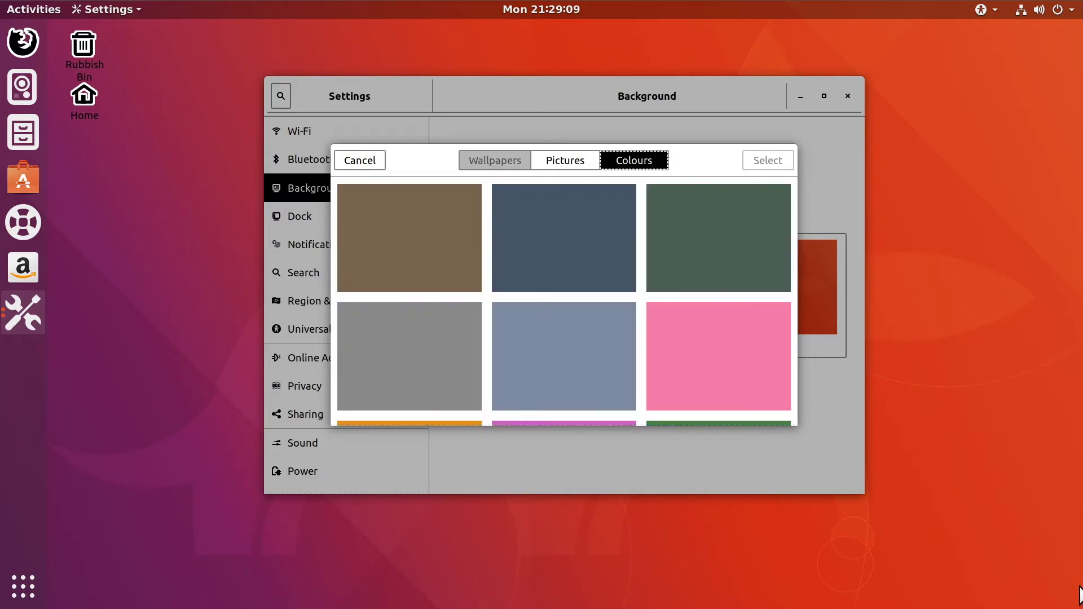
pyautogui.press('Tab')
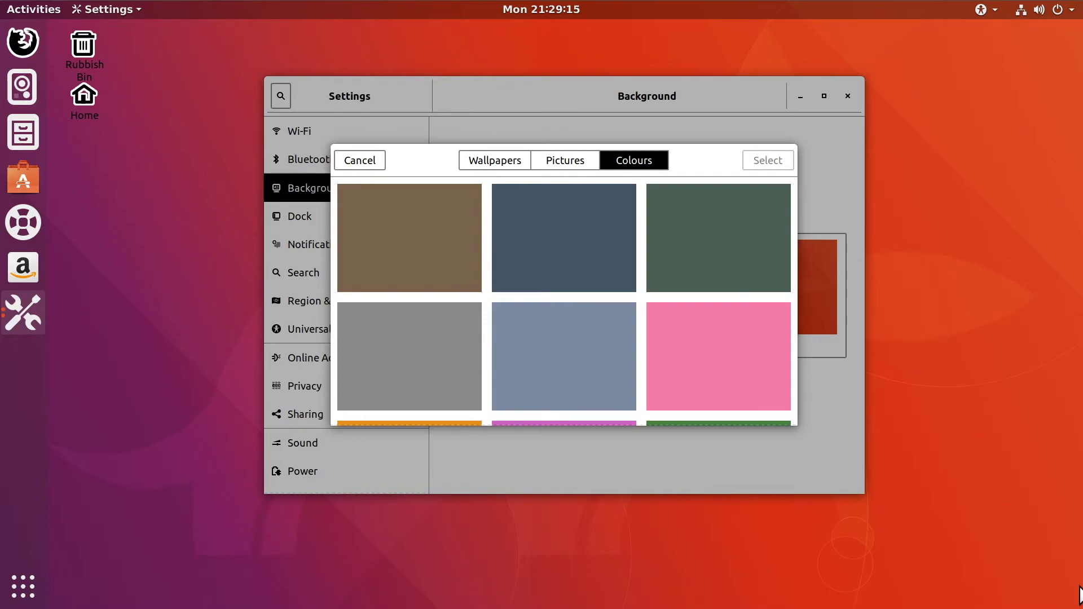
pyautogui.press('Tab')
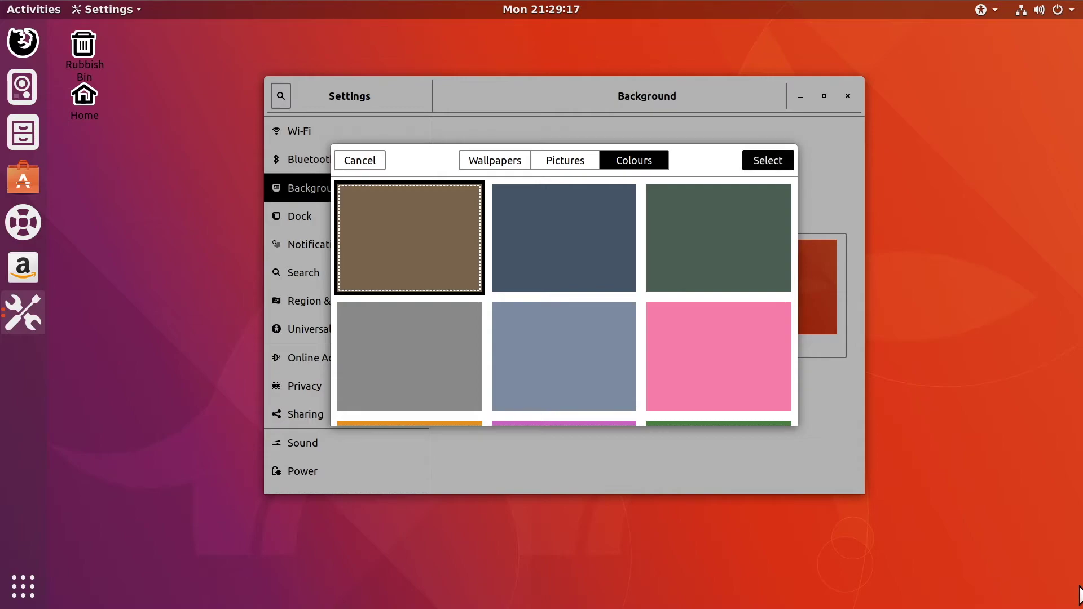
pyautogui.press('Right')
pyautogui.press('Right')
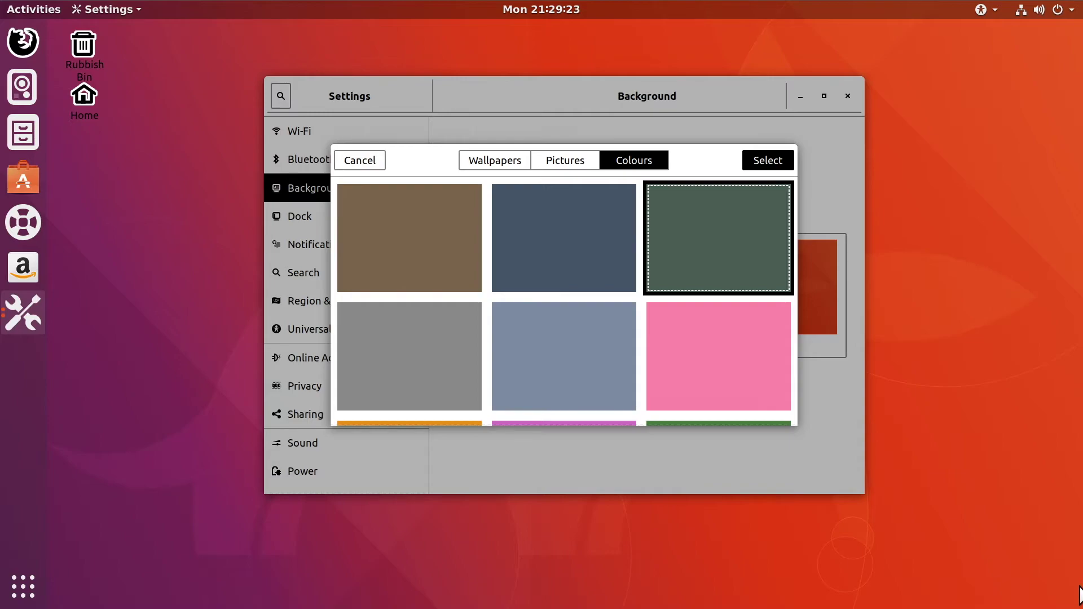
pyautogui.press('Left')
pyautogui.press('Left')
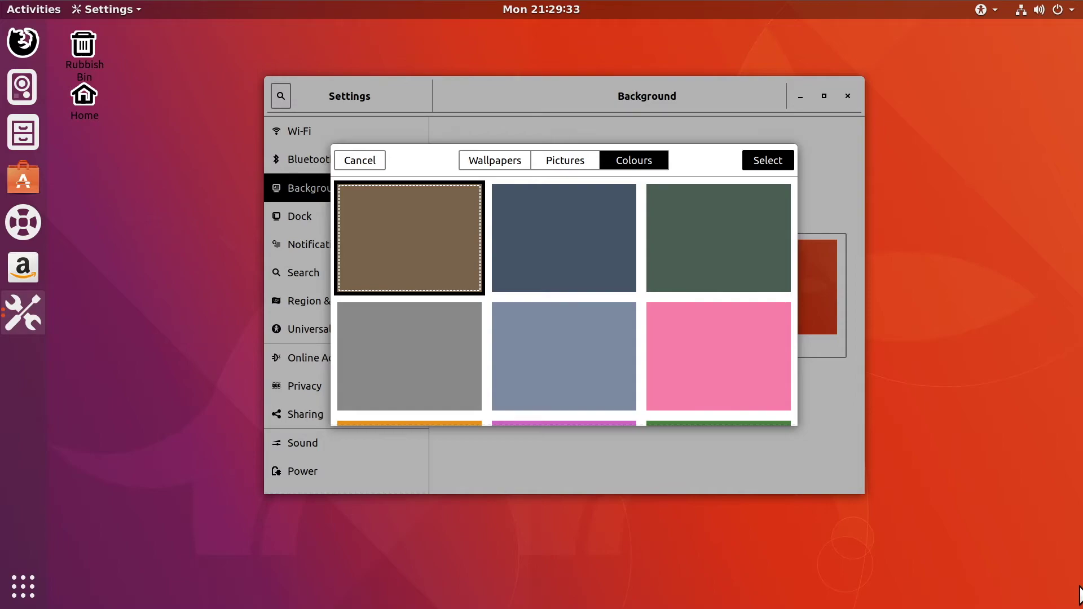
pyautogui.press('Escape')
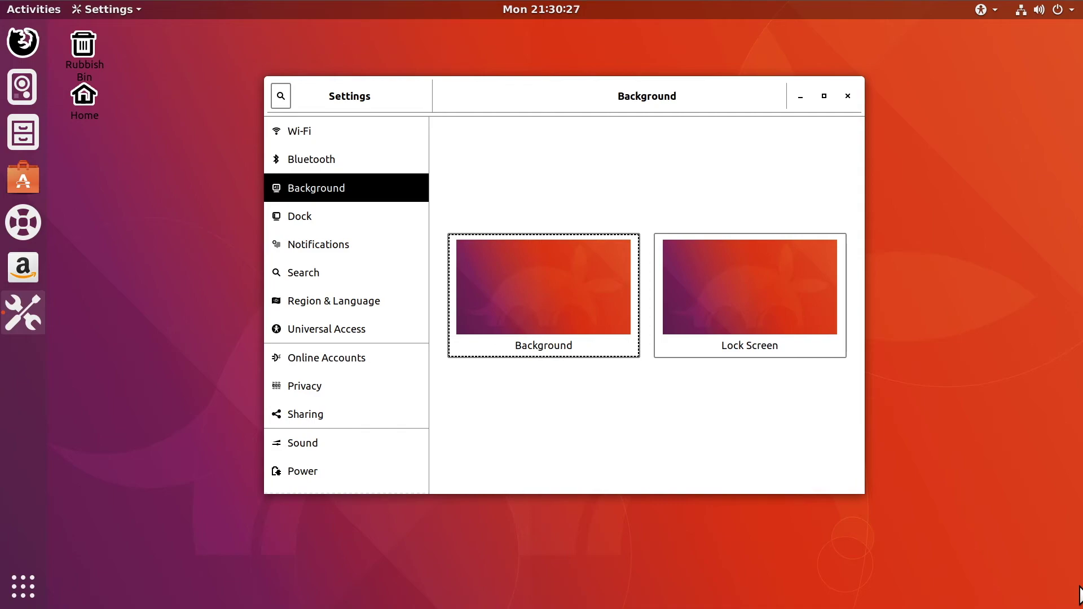
pyautogui.hotkey('alt', 'space')
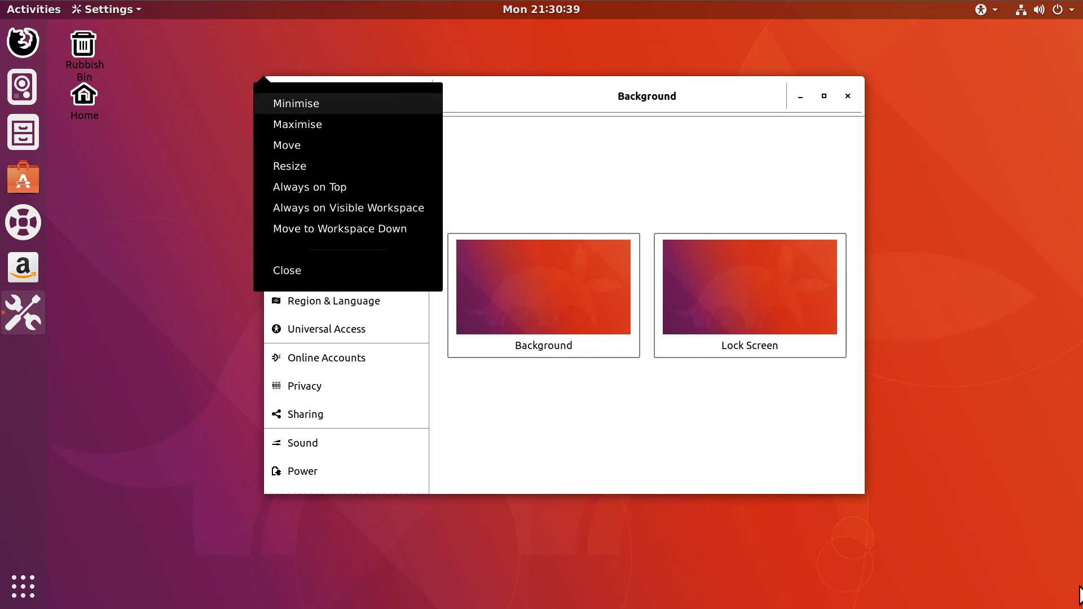
# - Step the window menu down to Close, up to Minimise, down again, and close Settings
pyautogui.press('Down')
pyautogui.press('Down')
pyautogui.press('Down')
pyautogui.press('Down')
pyautogui.press('Down')
pyautogui.press('Down')
pyautogui.press('Down')
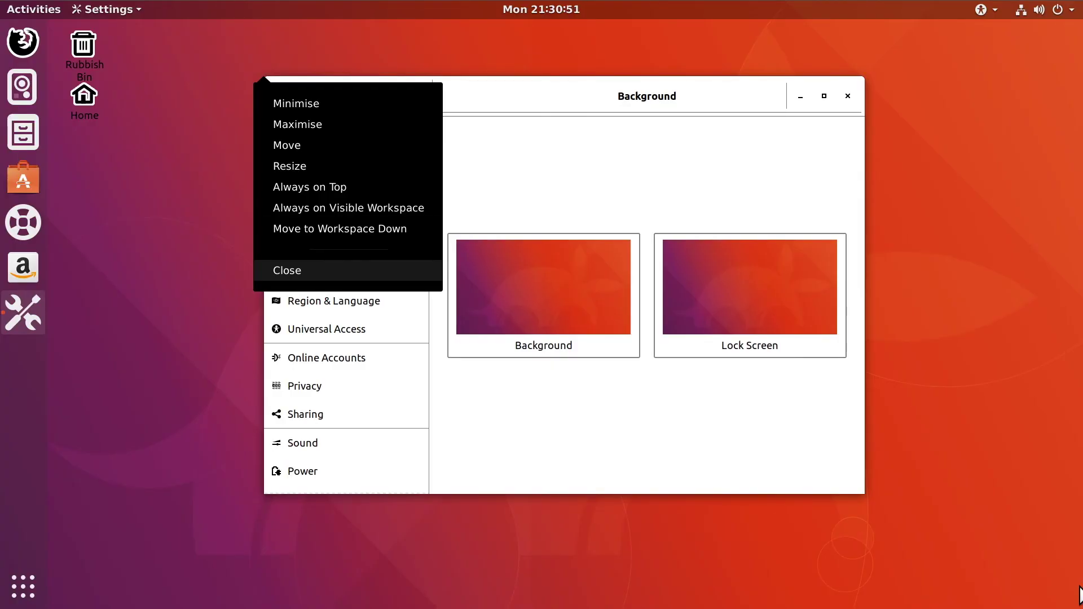
pyautogui.press('Up')
pyautogui.press('Up')
pyautogui.press('Up')
pyautogui.press('Up')
pyautogui.press('Up')
pyautogui.press('Up')
pyautogui.press('Up')
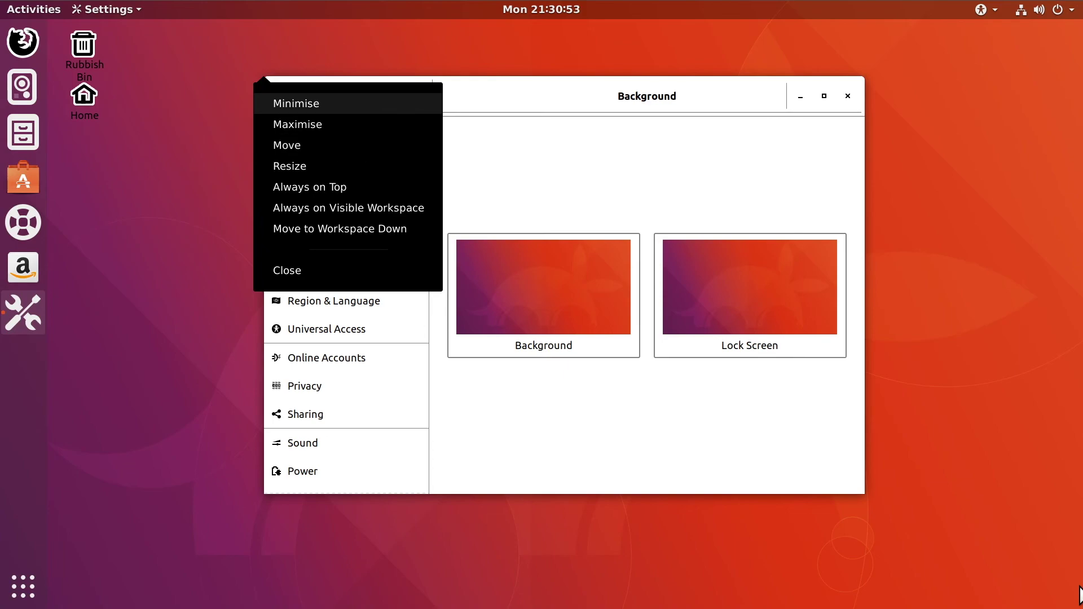
pyautogui.press('Down')
pyautogui.press('Down')
pyautogui.press('Down')
pyautogui.press('Down')
pyautogui.press('Down')
pyautogui.press('Down')
pyautogui.press('Down')
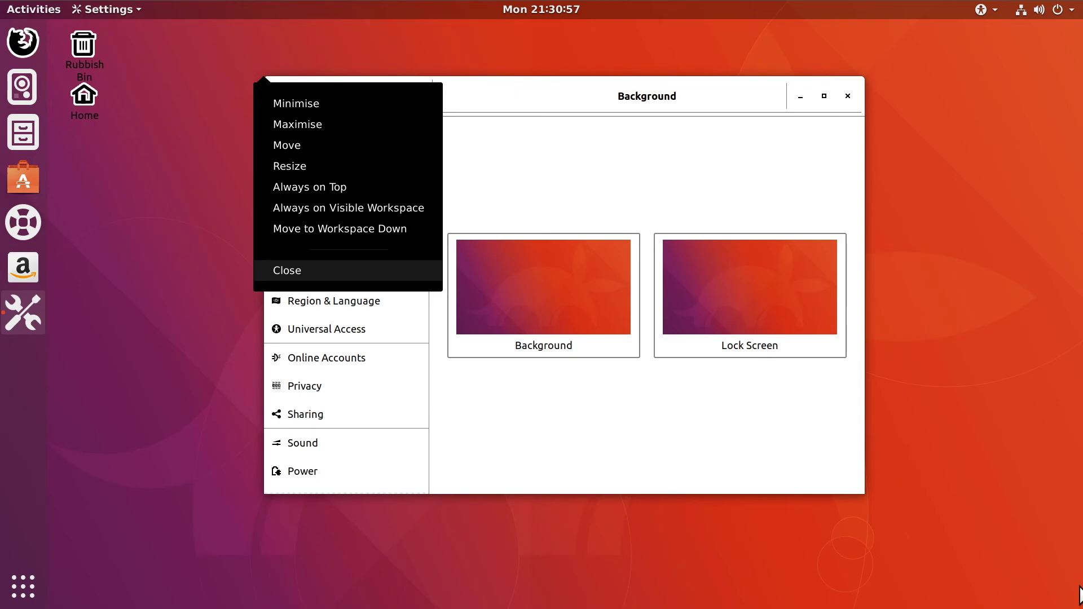
pyautogui.press('Return')
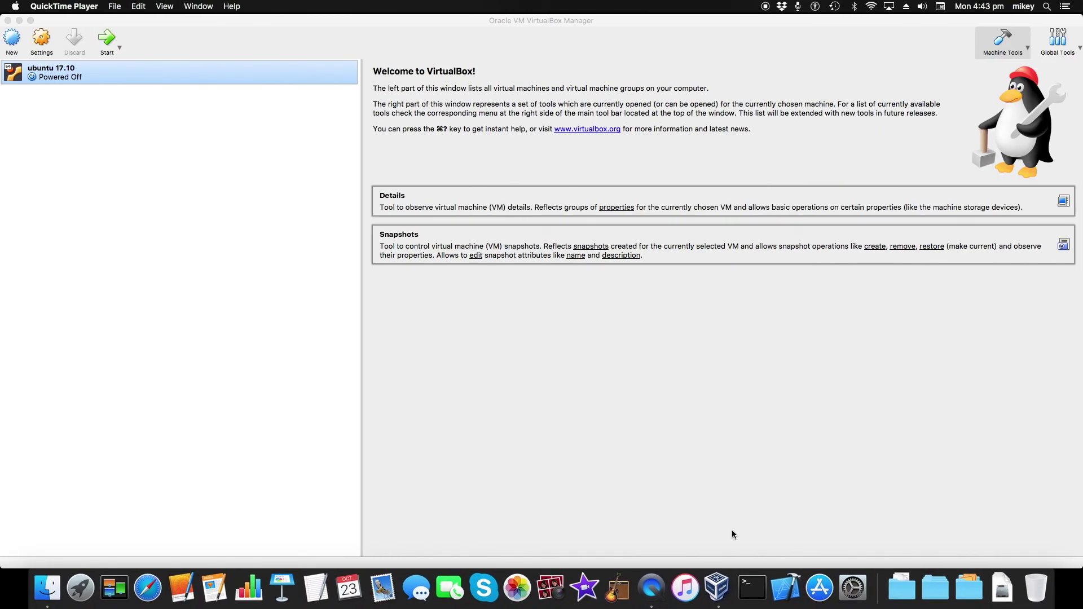
# - Stop the QuickTime screen recording, bringing up the save prompt for the new 'Screen Recording' document
pyautogui.press('super+q')
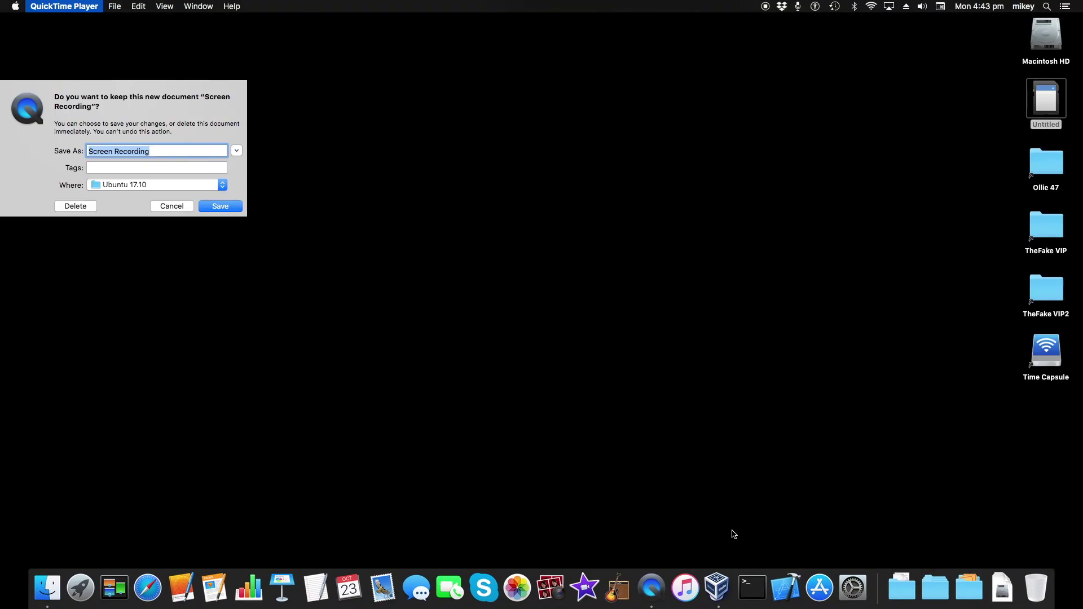